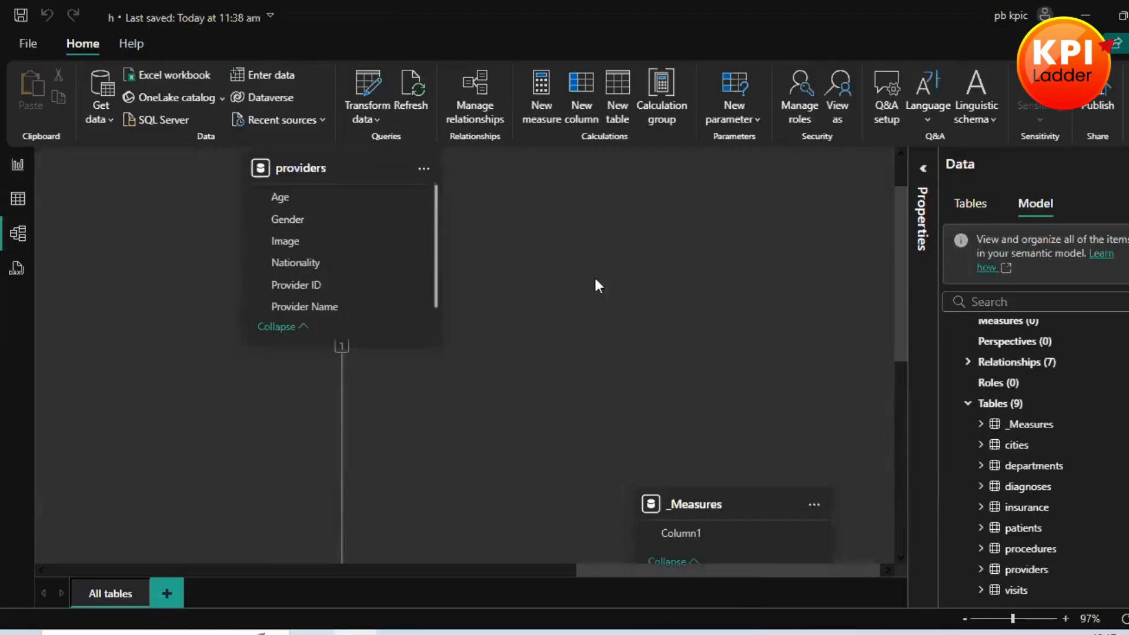
pyautogui.scroll(-5, 604, 304)
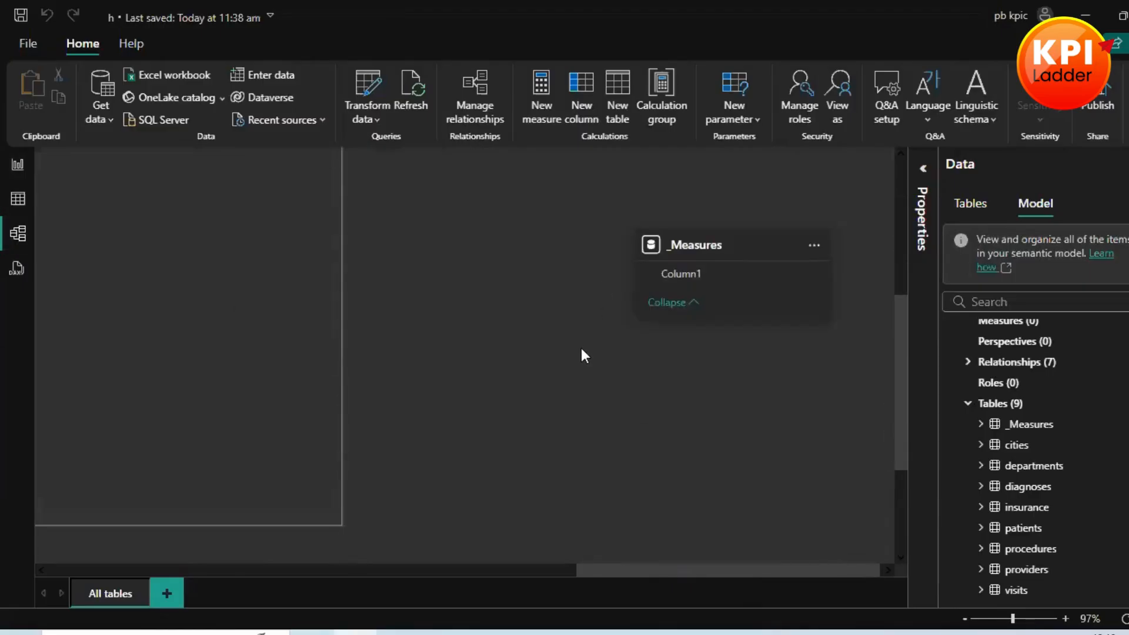
pyautogui.scroll(3, 514, 365)
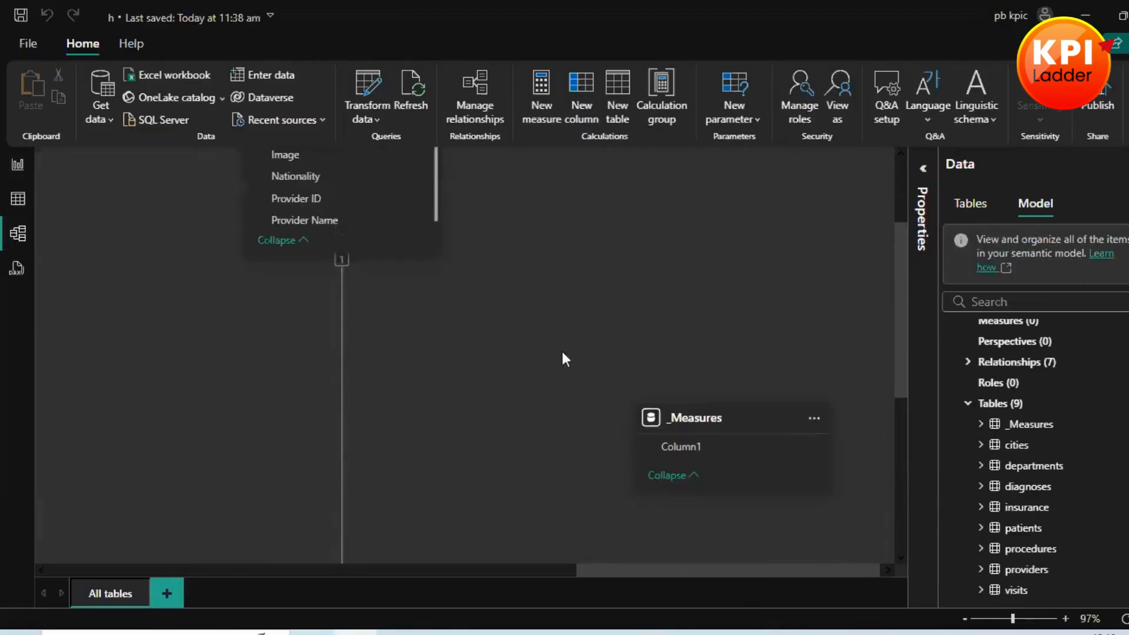
pyautogui.scroll(3, 563, 358)
pyautogui.scroll(2, 1098, 429)
pyautogui.scroll(-2, 1029, 446)
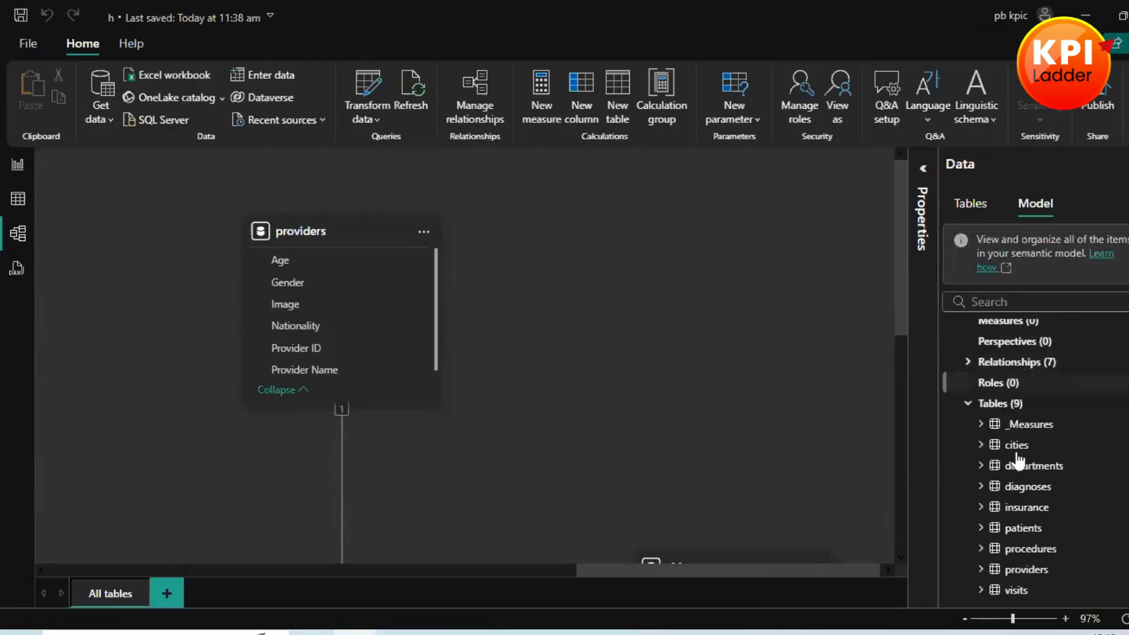
# Step: Look over the model's tables in Report view with the _Measures fields collapsed, and return to Model view
pyautogui.click(18, 166)
pyautogui.click(1041, 412)
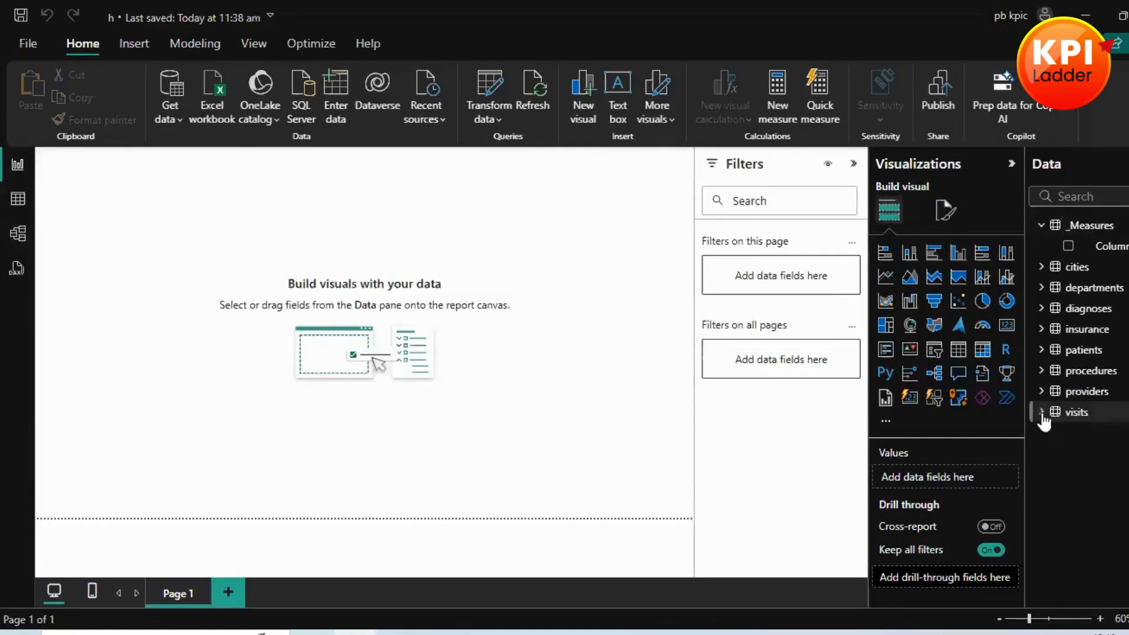
pyautogui.click(1041, 226)
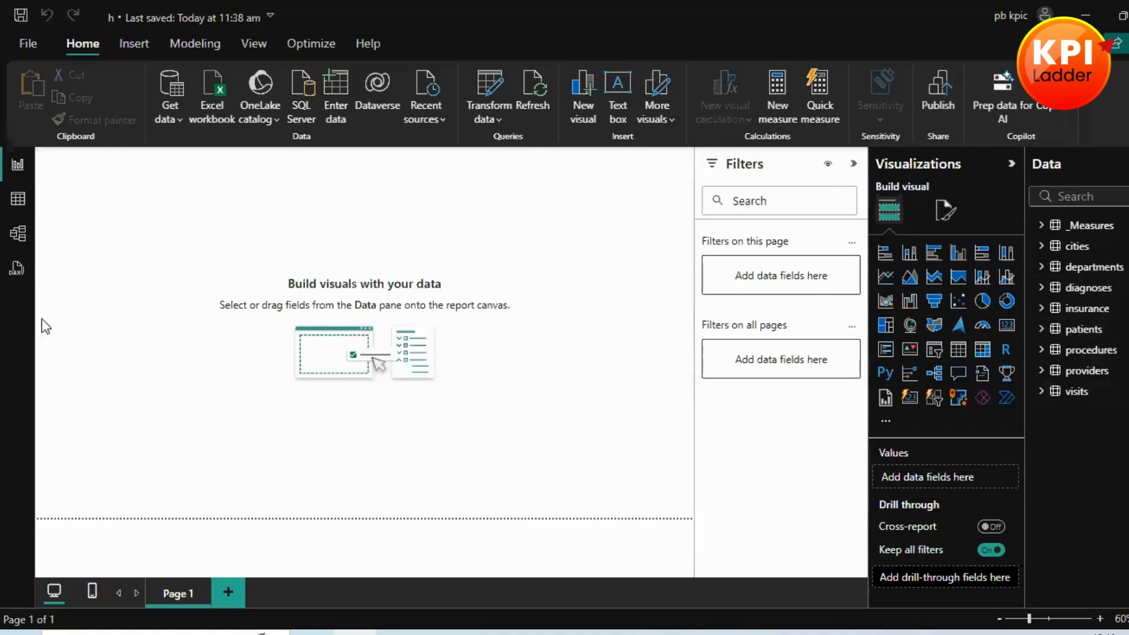
pyautogui.click(18, 234)
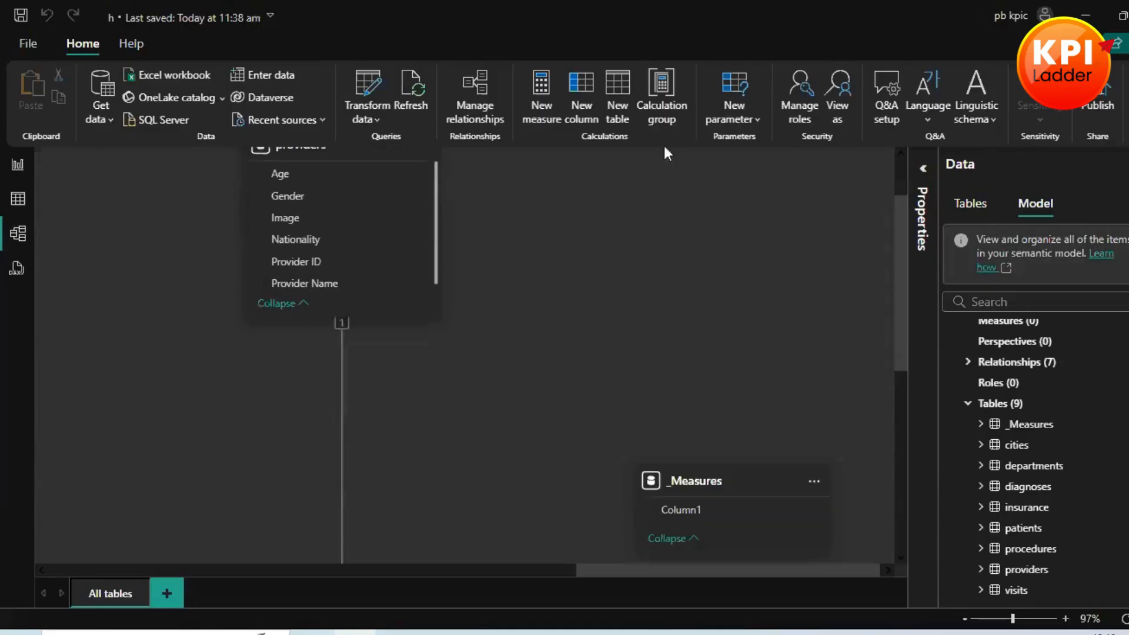
# Step: Create a calculated table with the formula Date_Calendar = CALENDARAUTO()
pyautogui.click(618, 89)
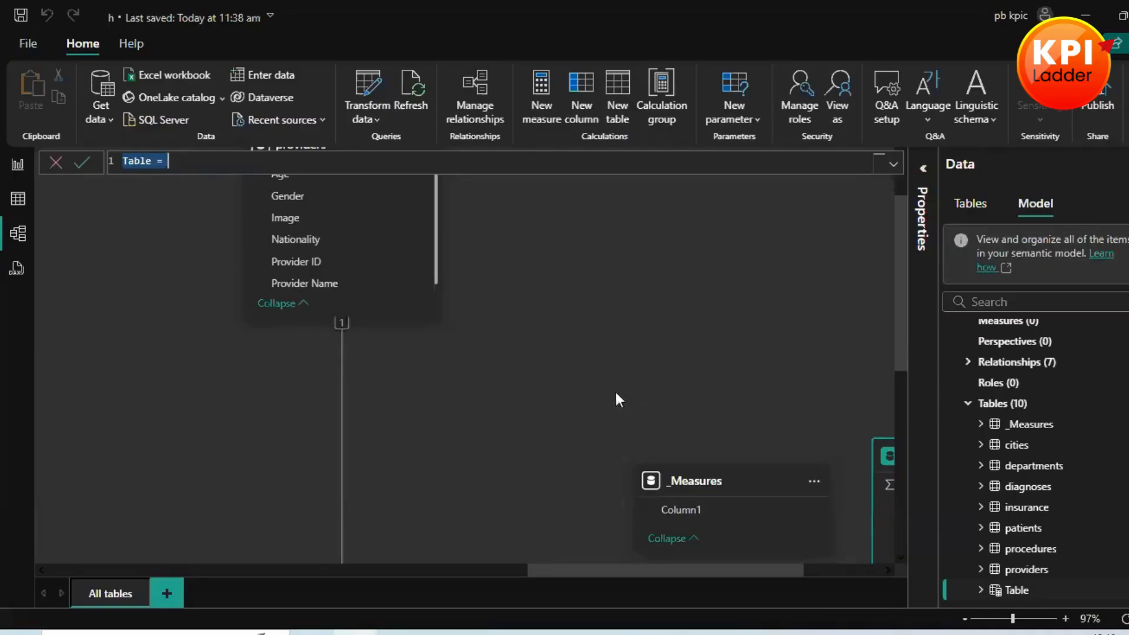
pyautogui.write('Date _')
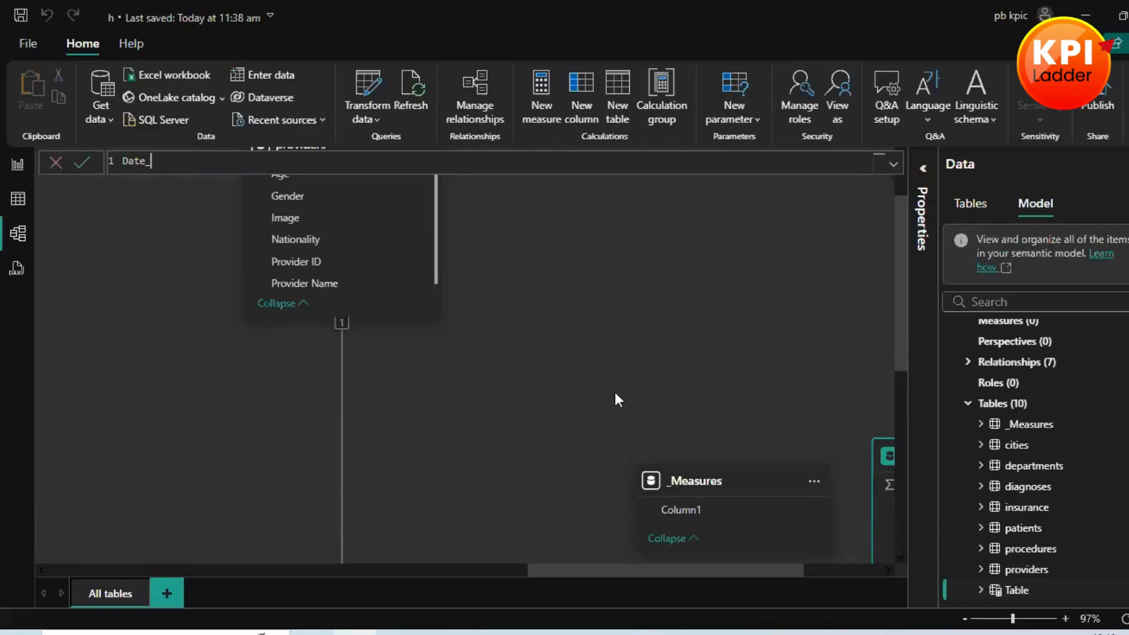
pyautogui.write('Calendar = cale')
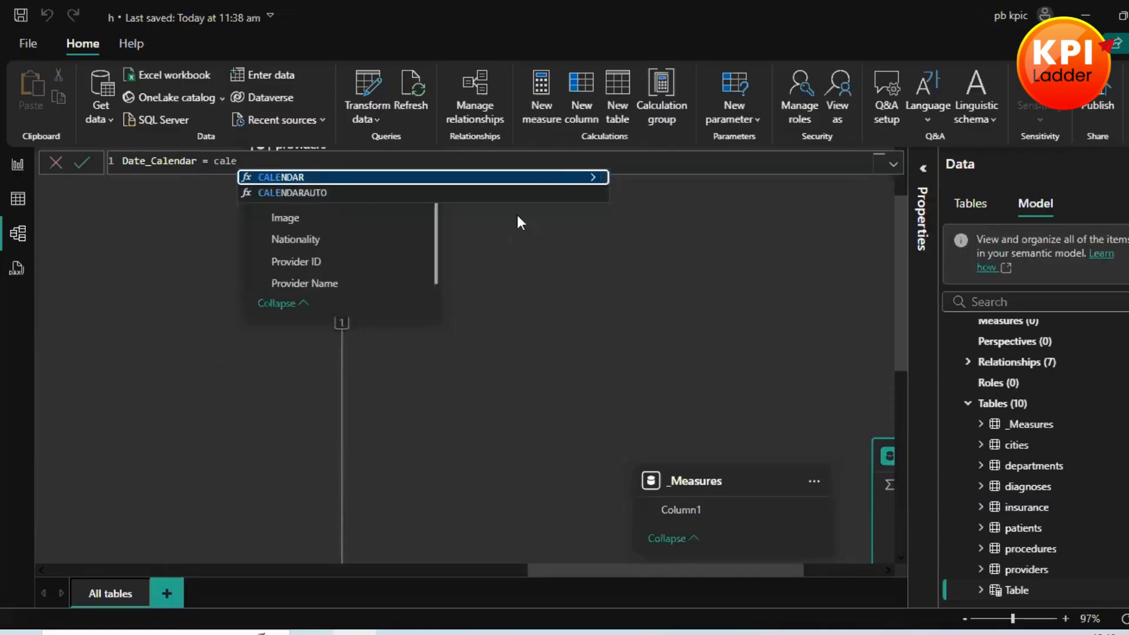
pyautogui.click(520, 194)
pyautogui.write(')')
pyautogui.press('Return')
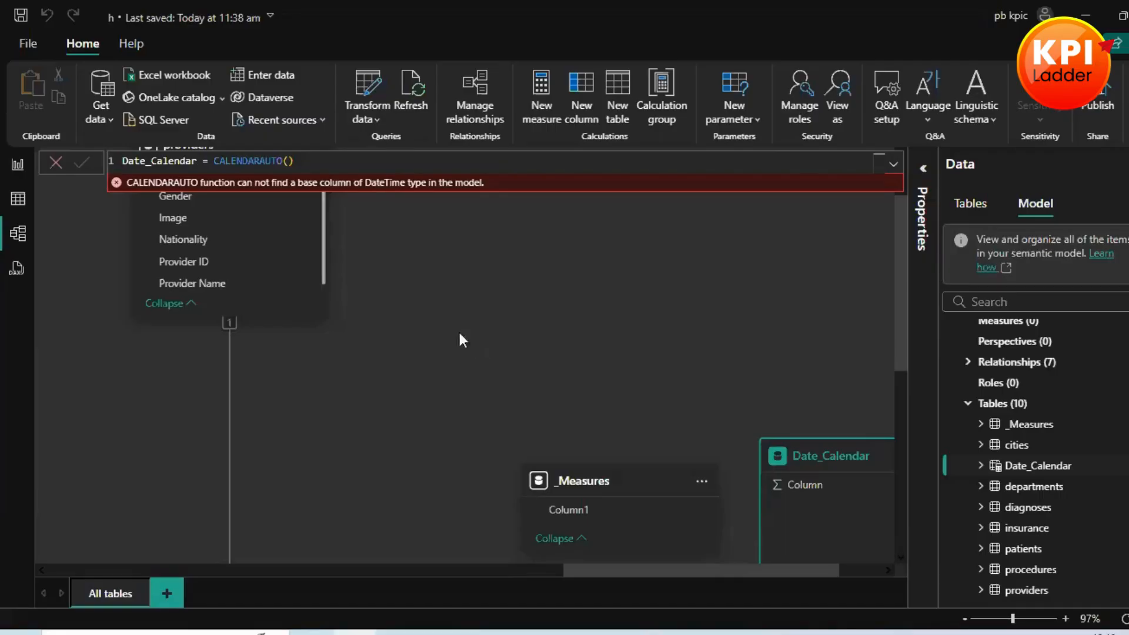
# Step: Replace CALENDARAUTO in the Date_Calendar formula with CALENDAR, using DATE(2020,1,1) as the start date
pyautogui.click(345, 166)
pyautogui.press('BackSpace')
pyautogui.press('BackSpace')
pyautogui.press('BackSpace')
pyautogui.press('BackSpace')
pyautogui.press('BackSpace')
pyautogui.press('BackSpace')
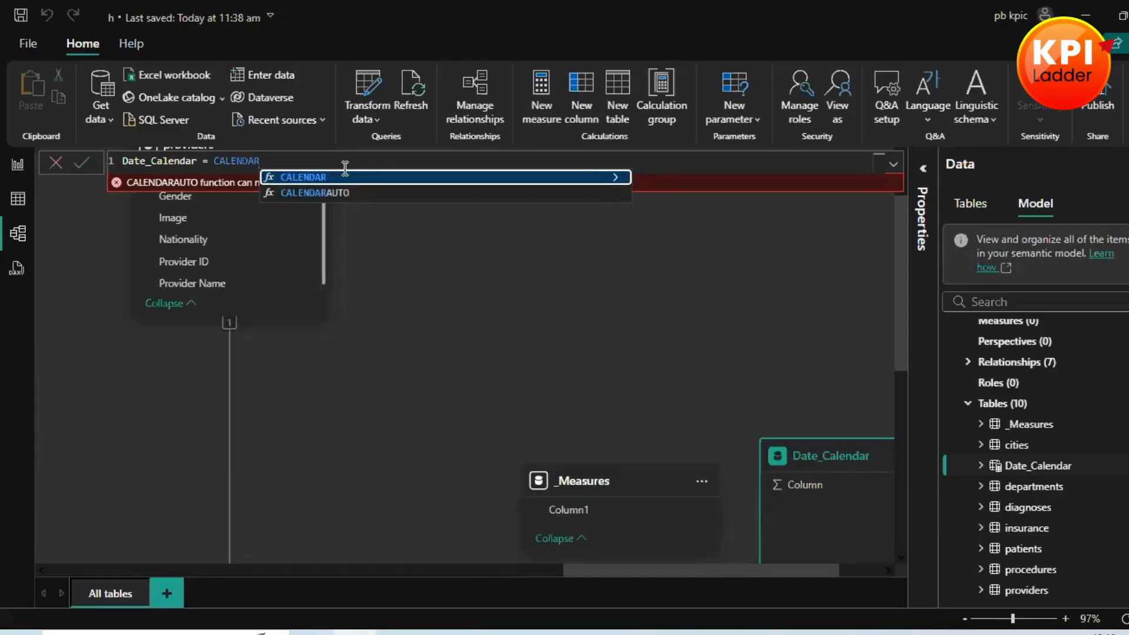
pyautogui.write('(')
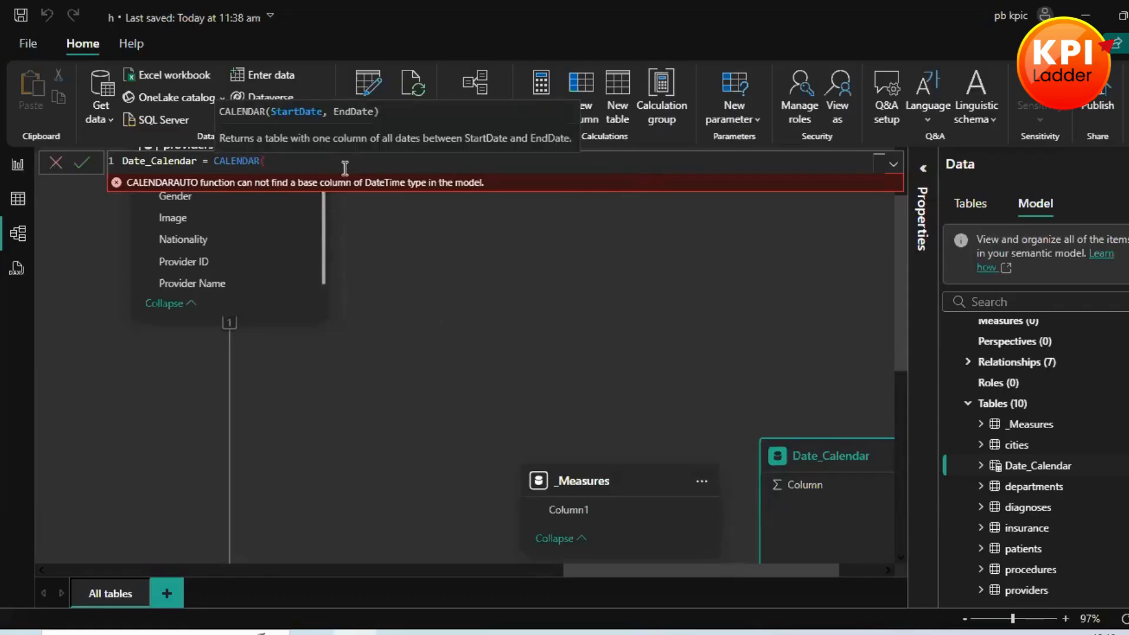
pyautogui.write('DATE(')
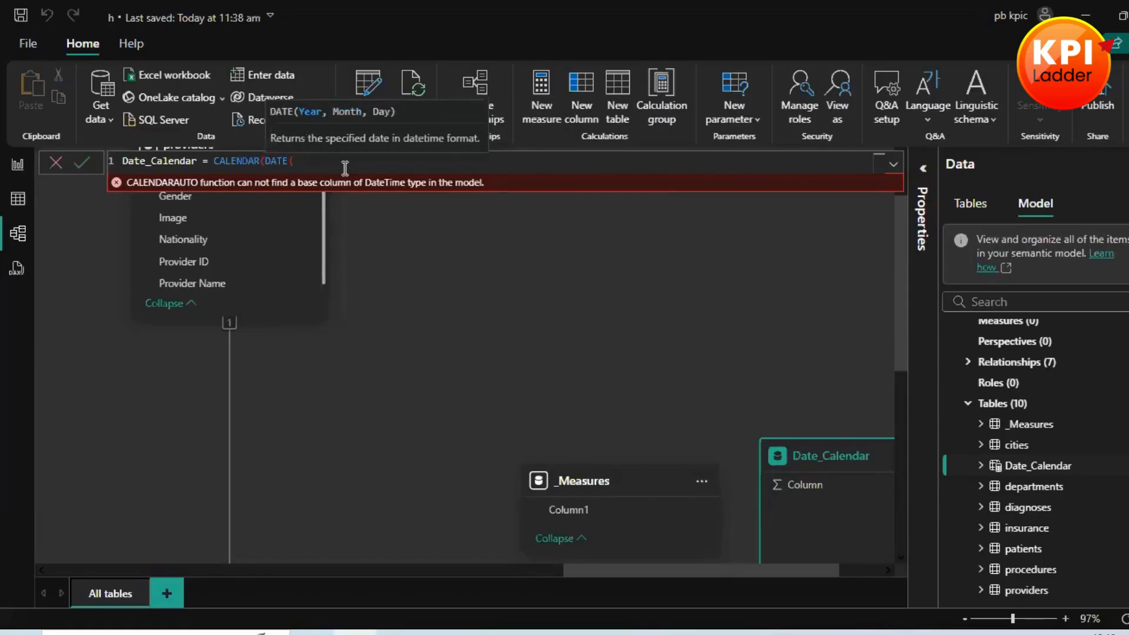
pyautogui.write('2020,')
pyautogui.write('1,1),')
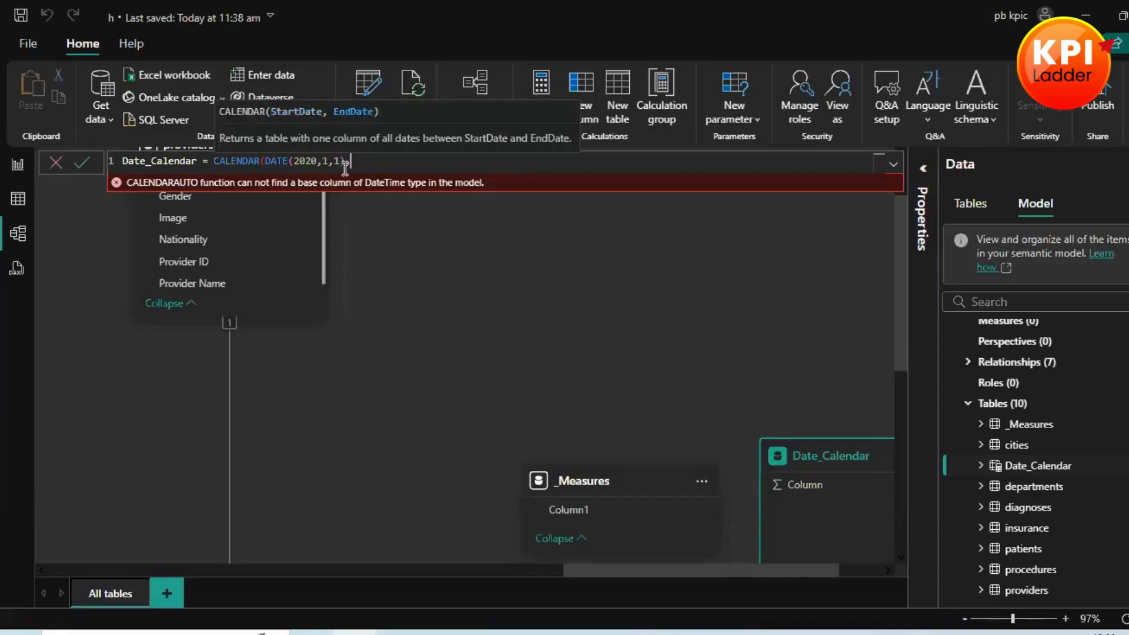
pyautogui.write('date')
# Step: Complete the CALENDAR function with the end date DATE(2024,12,31) and commit the Date_Calendar formula
pyautogui.press('Tab')
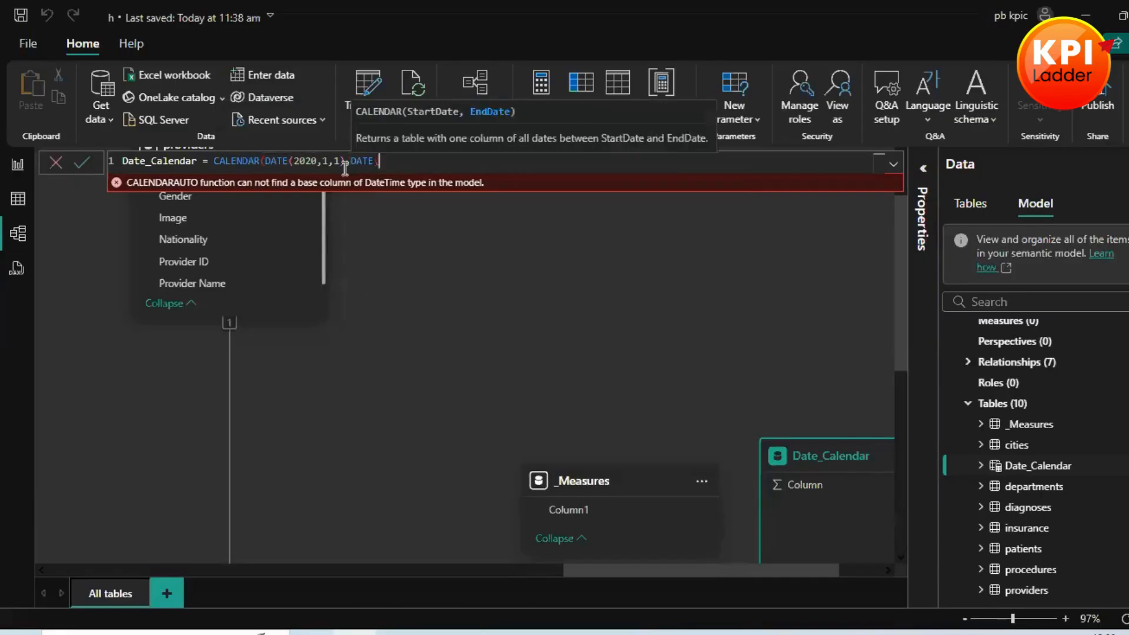
pyautogui.write('(')
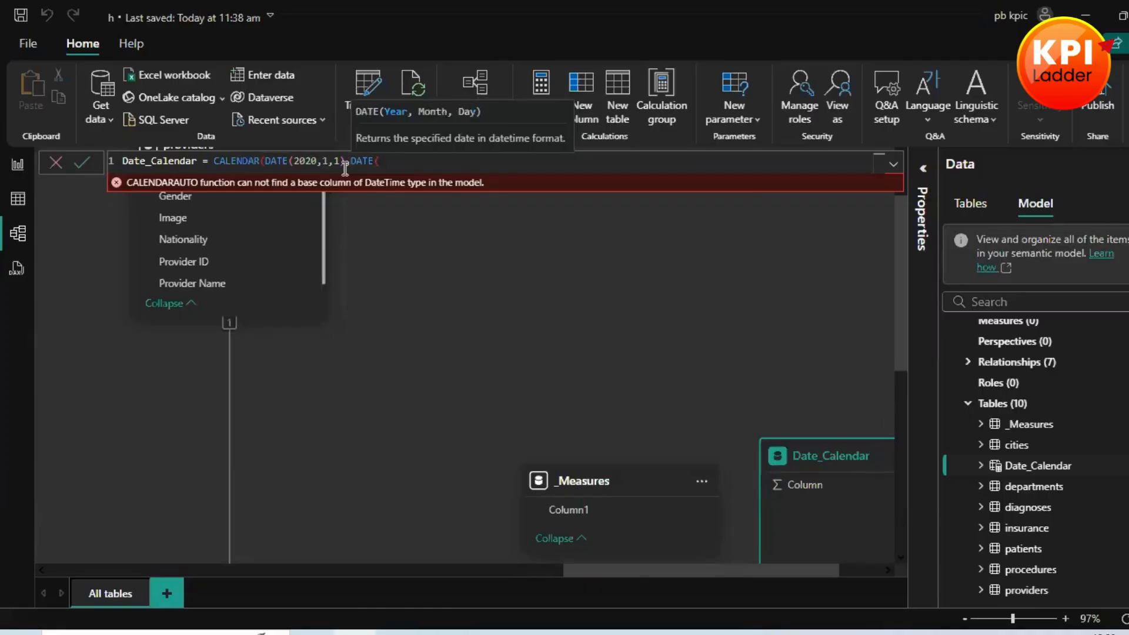
pyautogui.write('2024,12,31')
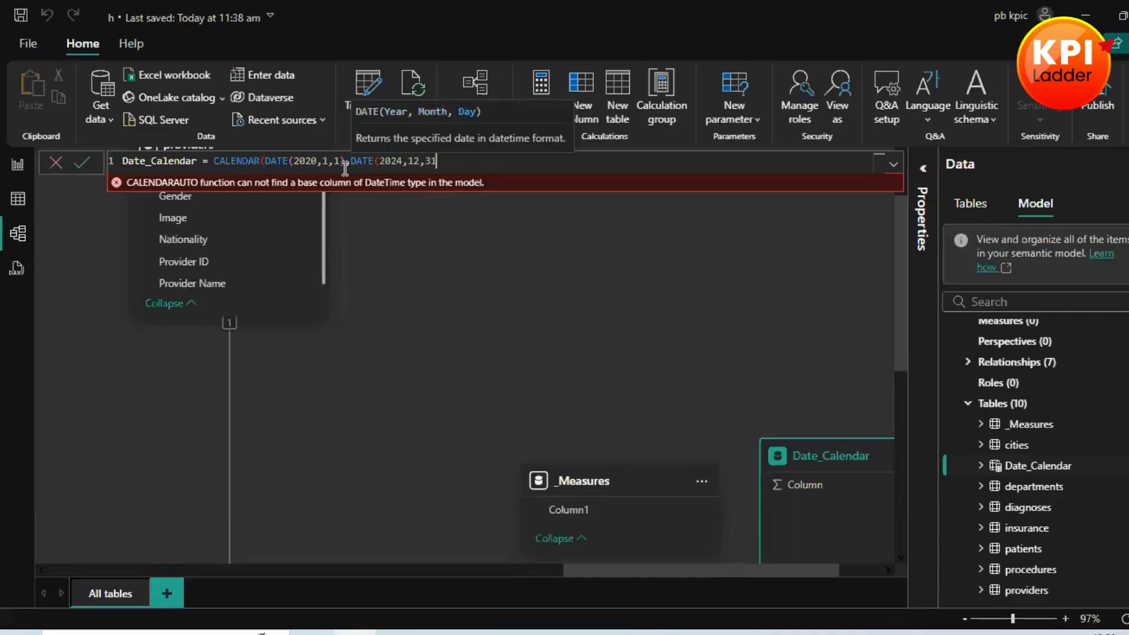
pyautogui.write('))')
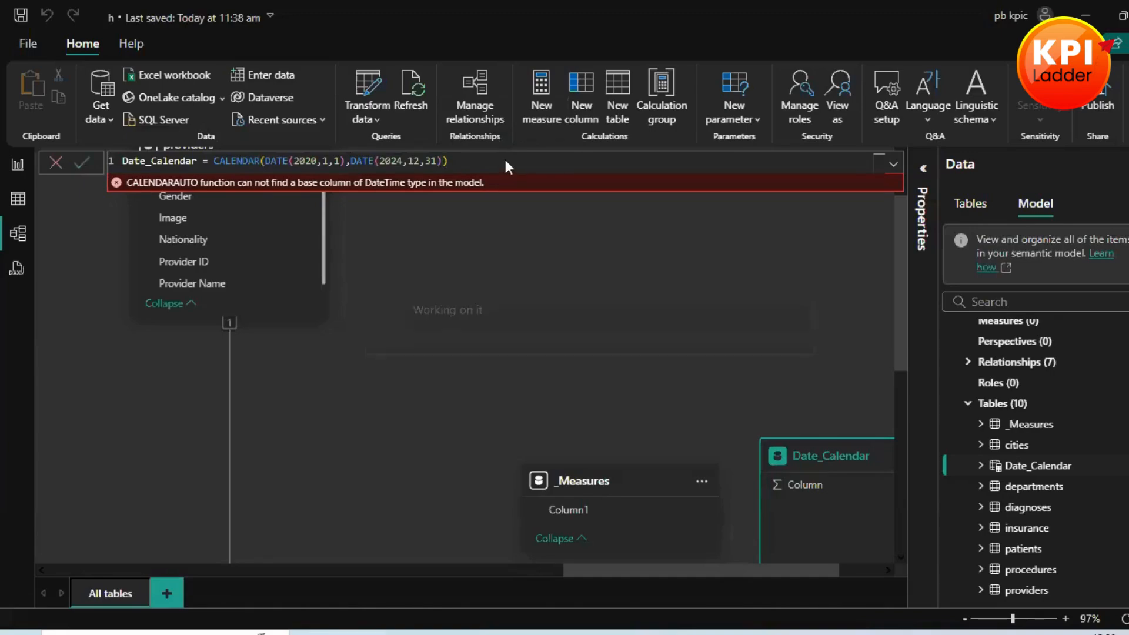
pyautogui.press('Return')
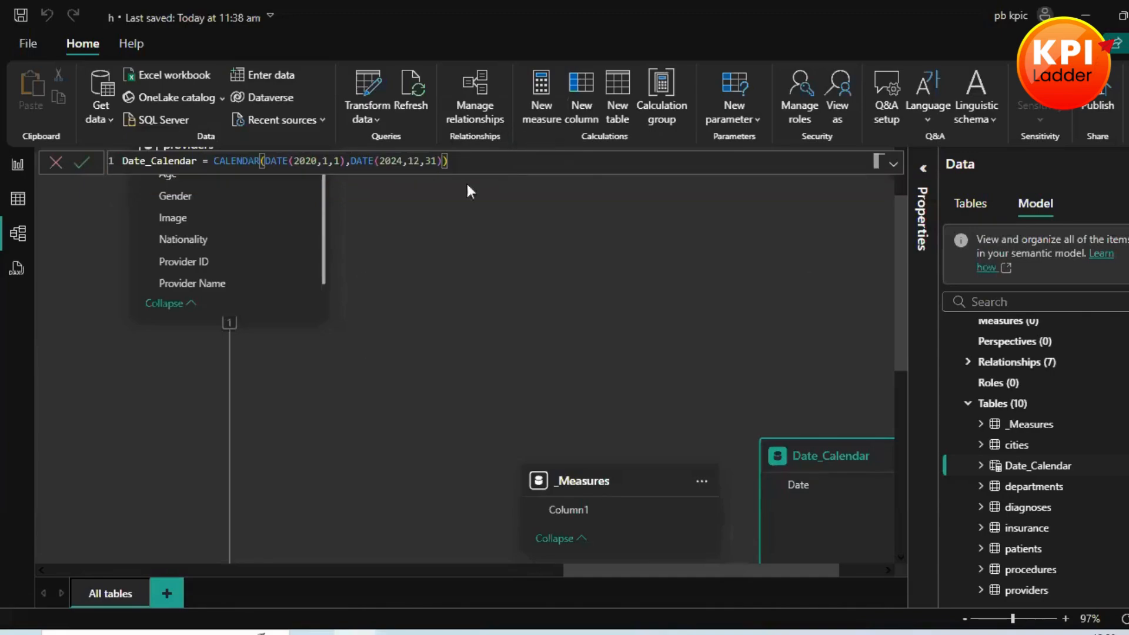
# Step: Move the Date_Calendar table in the model diagram closer to visits, between the procedures and providers relationship lines
pyautogui.click(544, 569)
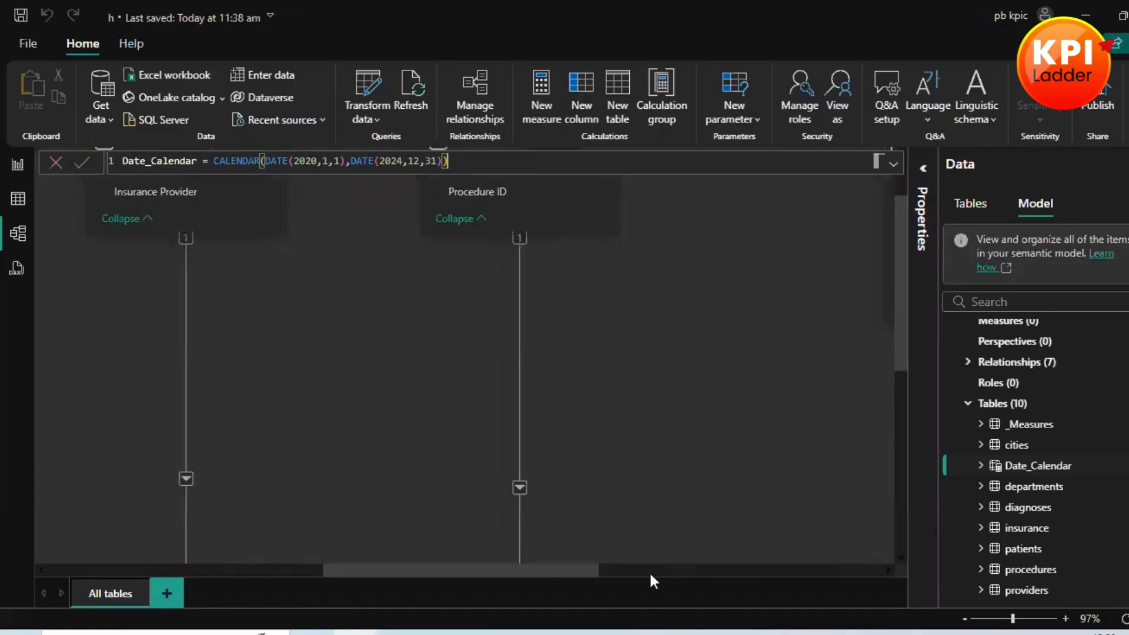
pyautogui.click(649, 571)
pyautogui.click(1006, 622)
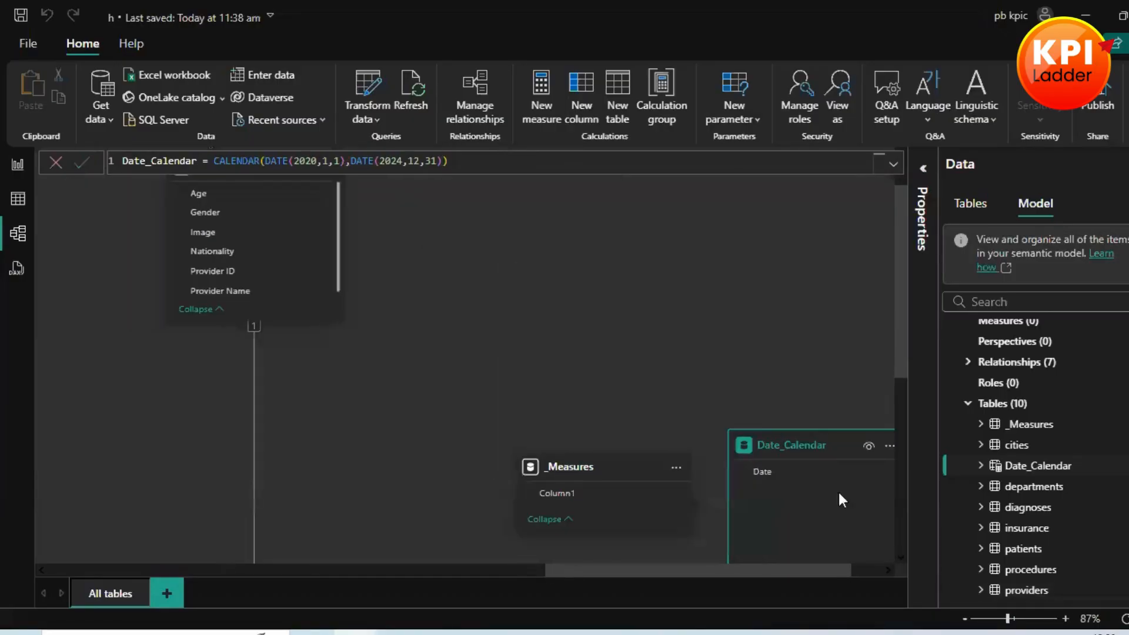
pyautogui.moveTo(792, 431); pyautogui.dragTo(544, 394)
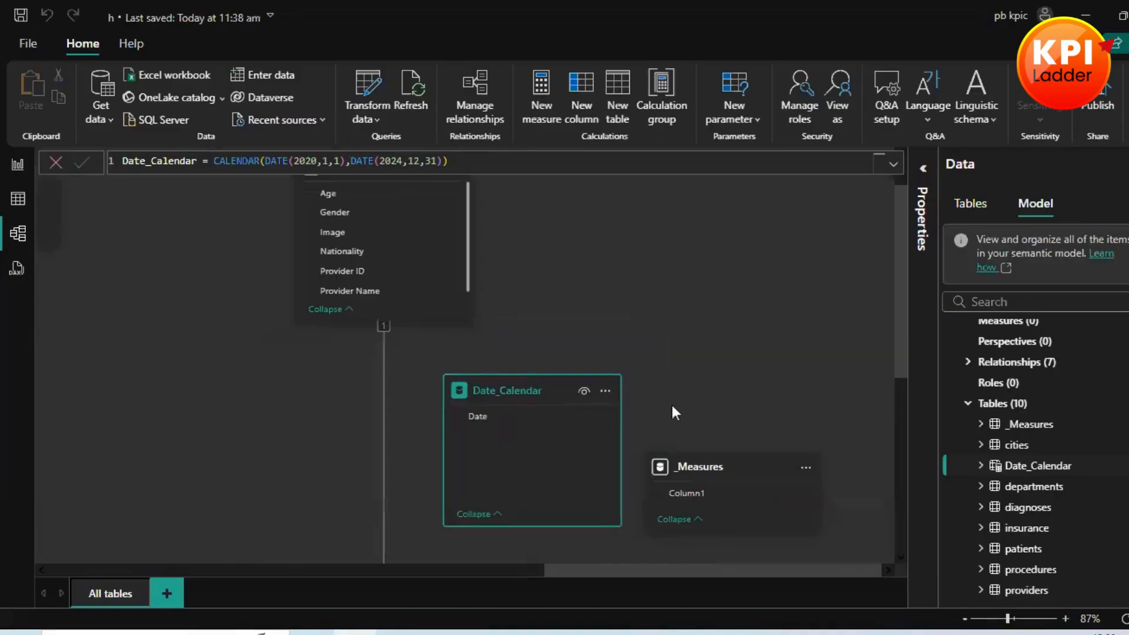
pyautogui.scroll(-2, 671, 404)
pyautogui.click(1127, 618)
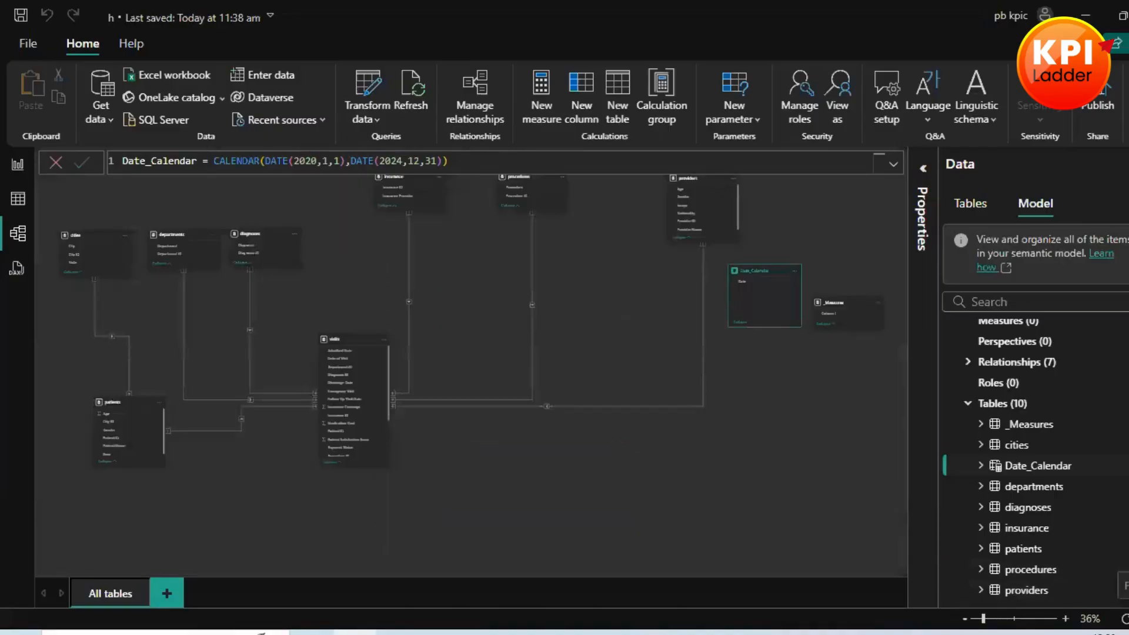
pyautogui.moveTo(750, 273); pyautogui.dragTo(724, 469)
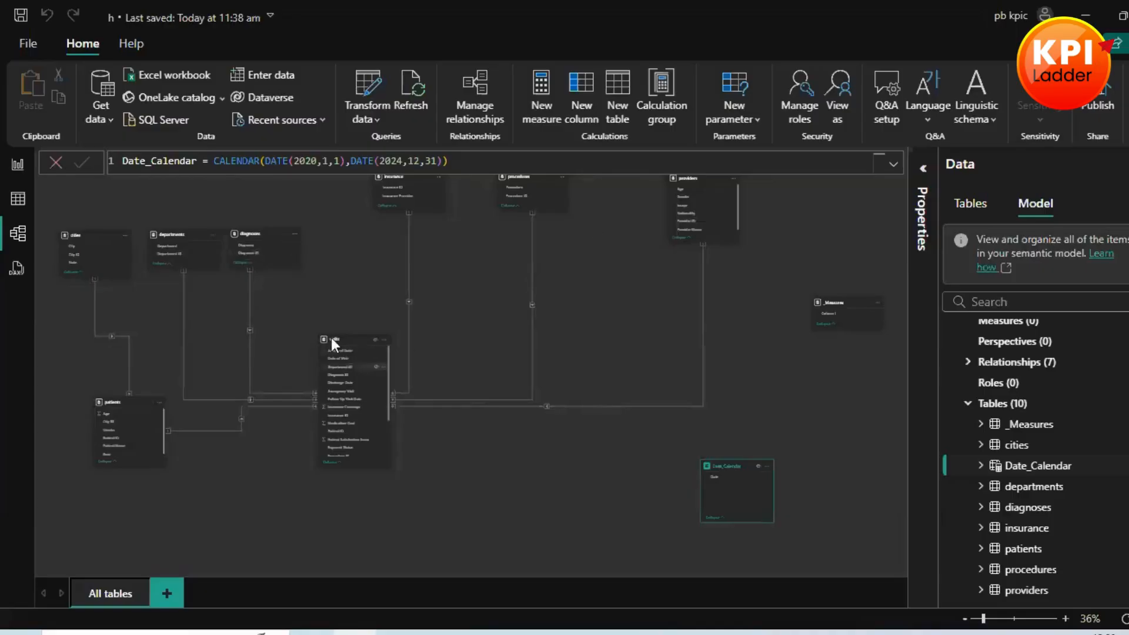
pyautogui.click(986, 618)
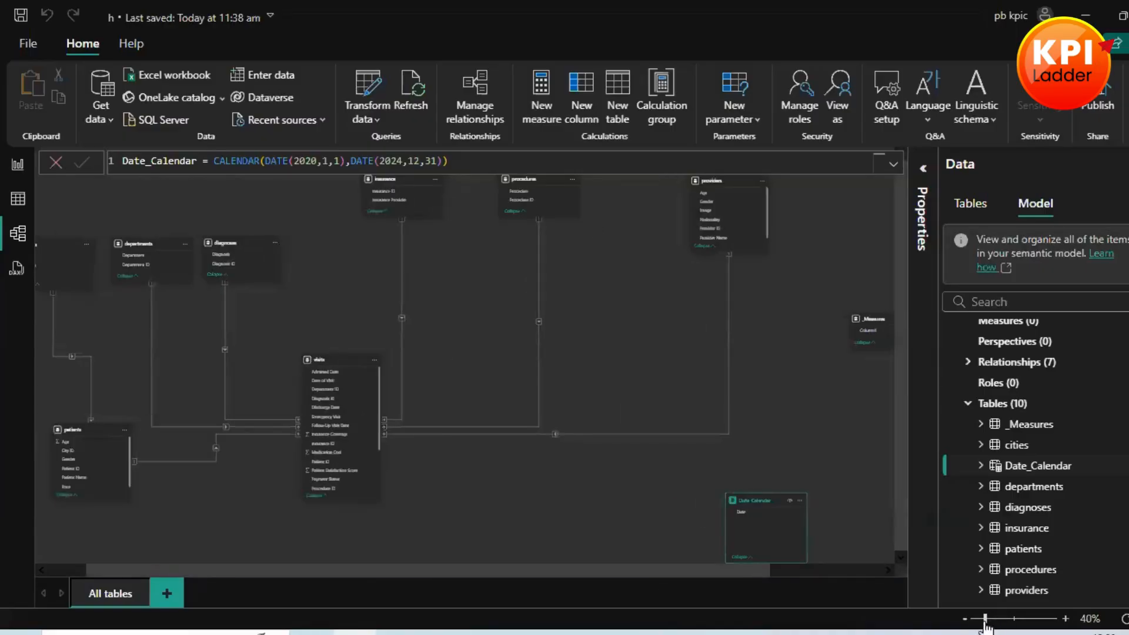
pyautogui.moveTo(992, 619); pyautogui.dragTo(996, 619)
pyautogui.moveTo(641, 569); pyautogui.dragTo(777, 570)
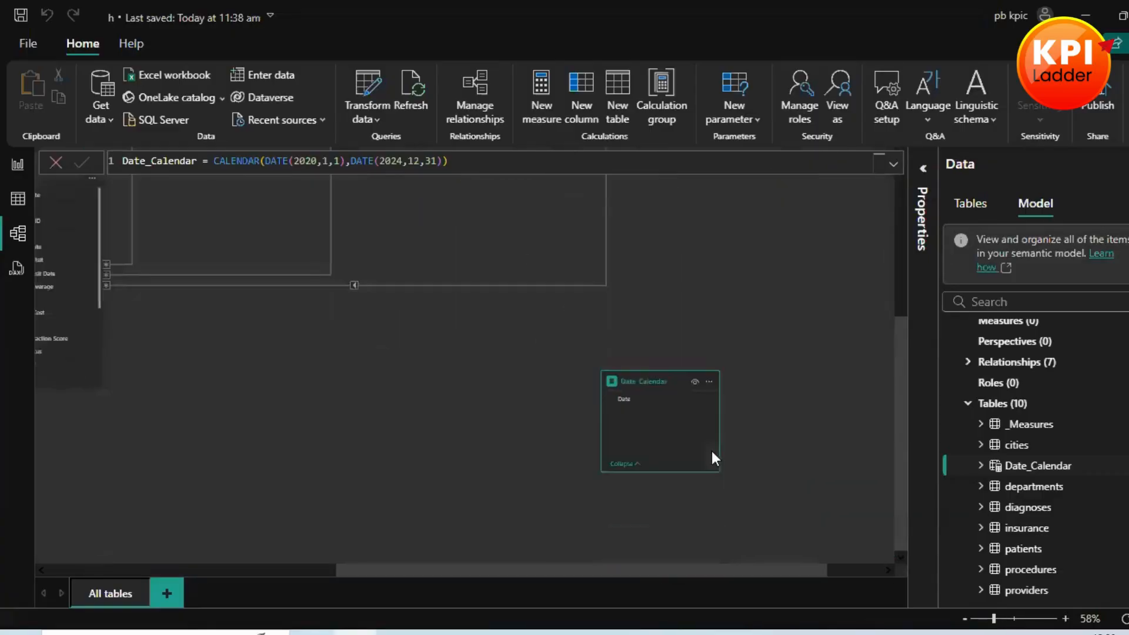
pyautogui.moveTo(625, 379); pyautogui.dragTo(453, 244)
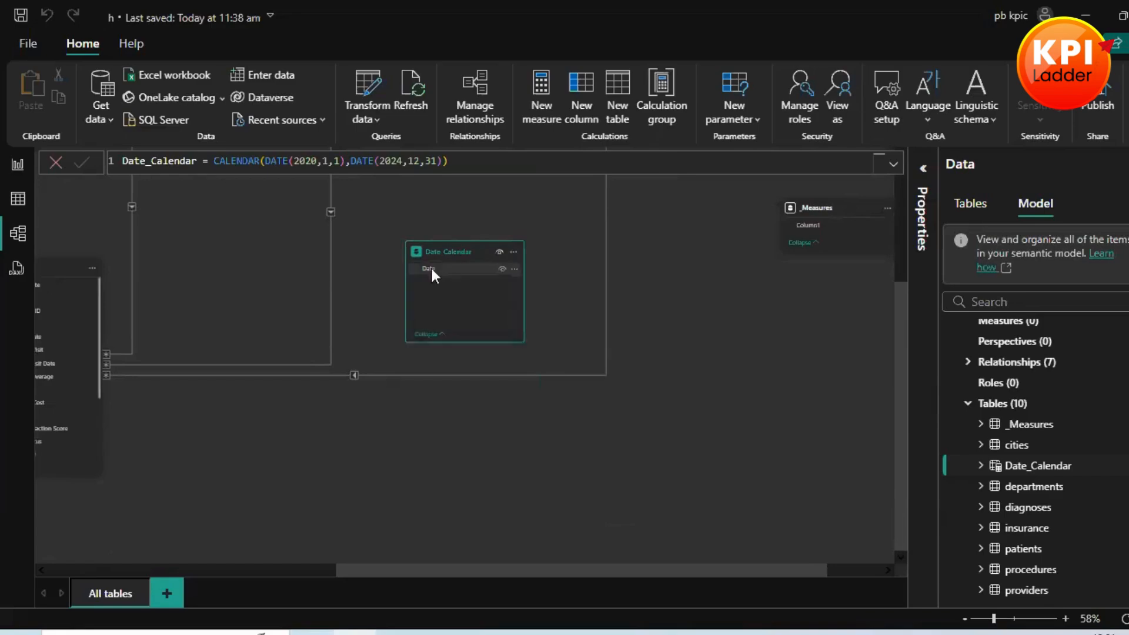
# Step: Review the rows of the Date_Calendar table in Table view and return to Model view
pyautogui.click(23, 205)
pyautogui.scroll(-2, 385, 329)
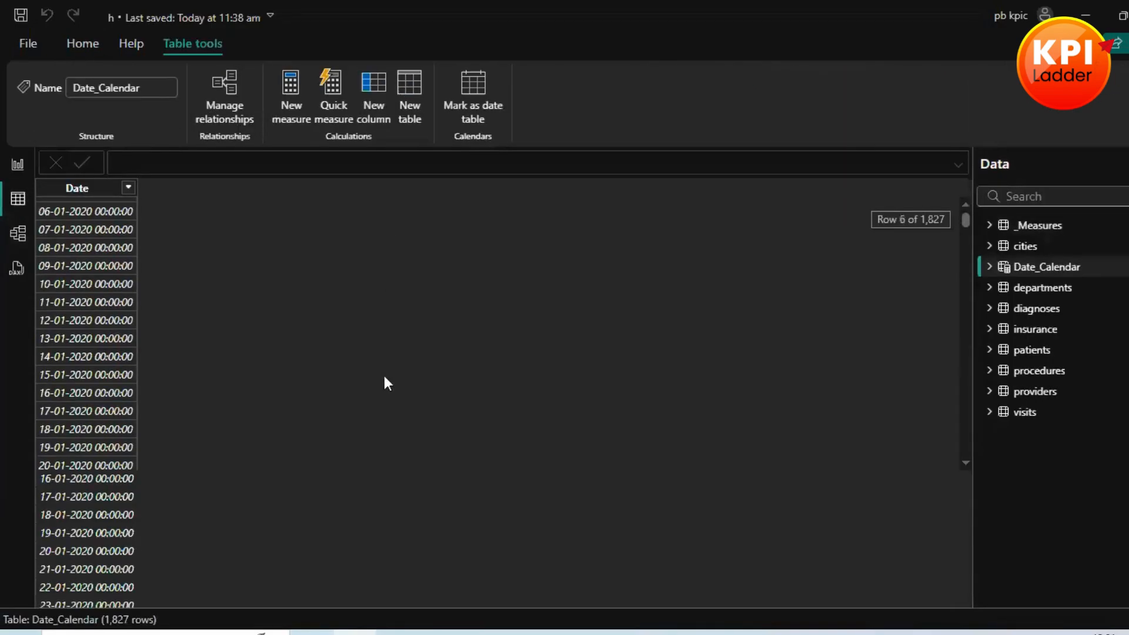
pyautogui.scroll(-2, 211, 284)
pyautogui.scroll(3, 66, 279)
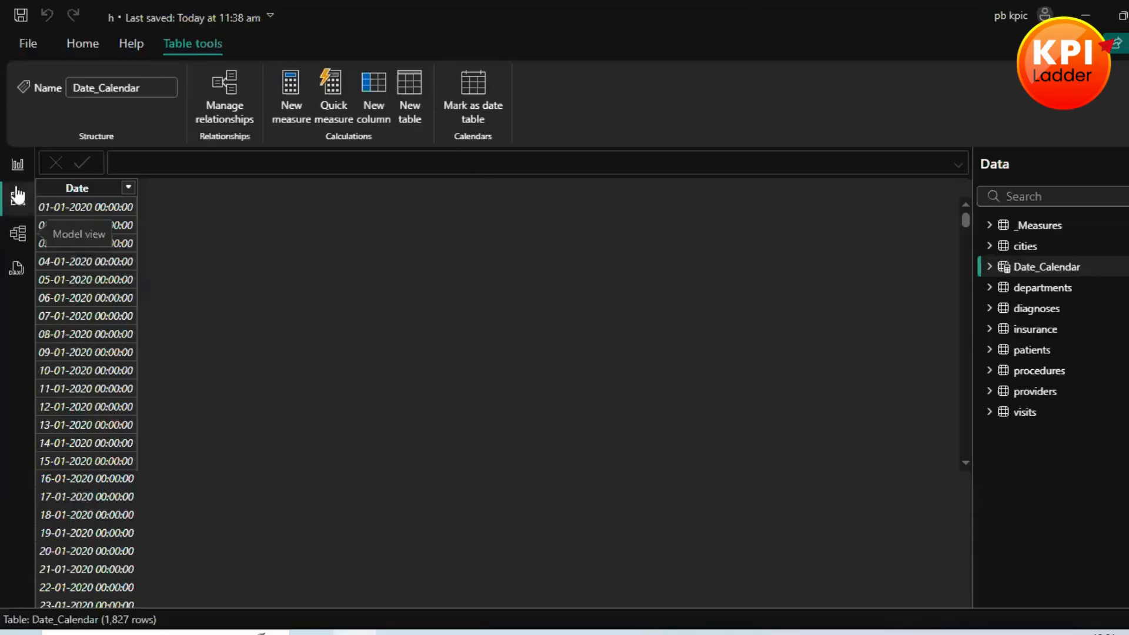
pyautogui.click(17, 235)
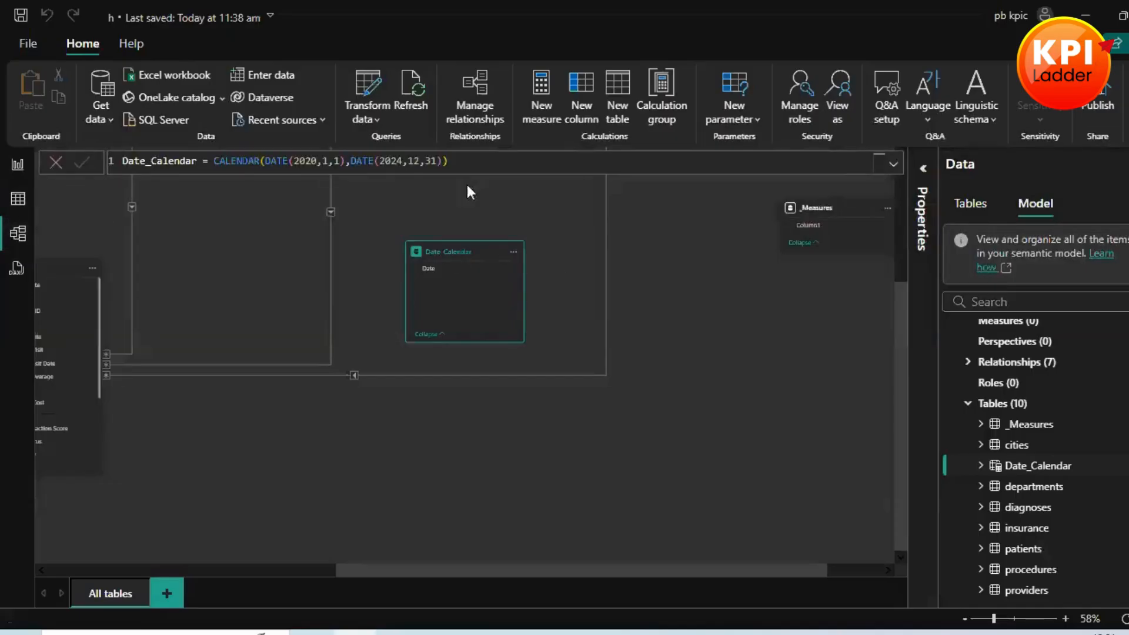
# Step: Wrap the CALENDAR expression of Date_Calendar in ADDCOLUMNS and start a new formula line after a comma
pyautogui.click(505, 168)
pyautogui.click(213, 160)
pyautogui.write('a')
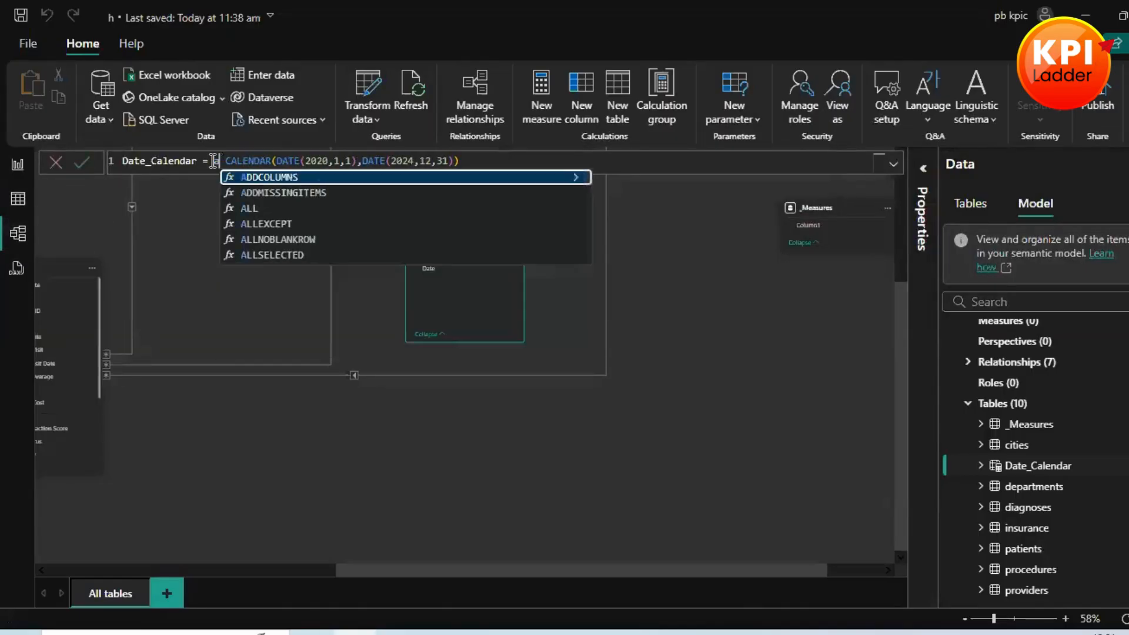
pyautogui.write('d')
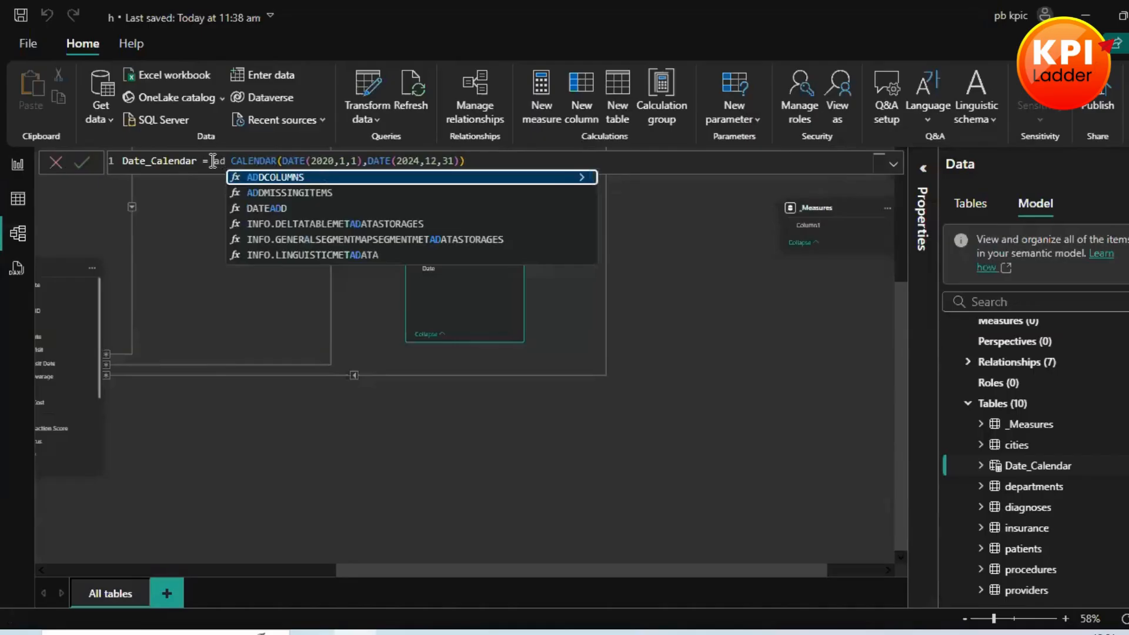
pyautogui.click(251, 177)
pyautogui.click(598, 160)
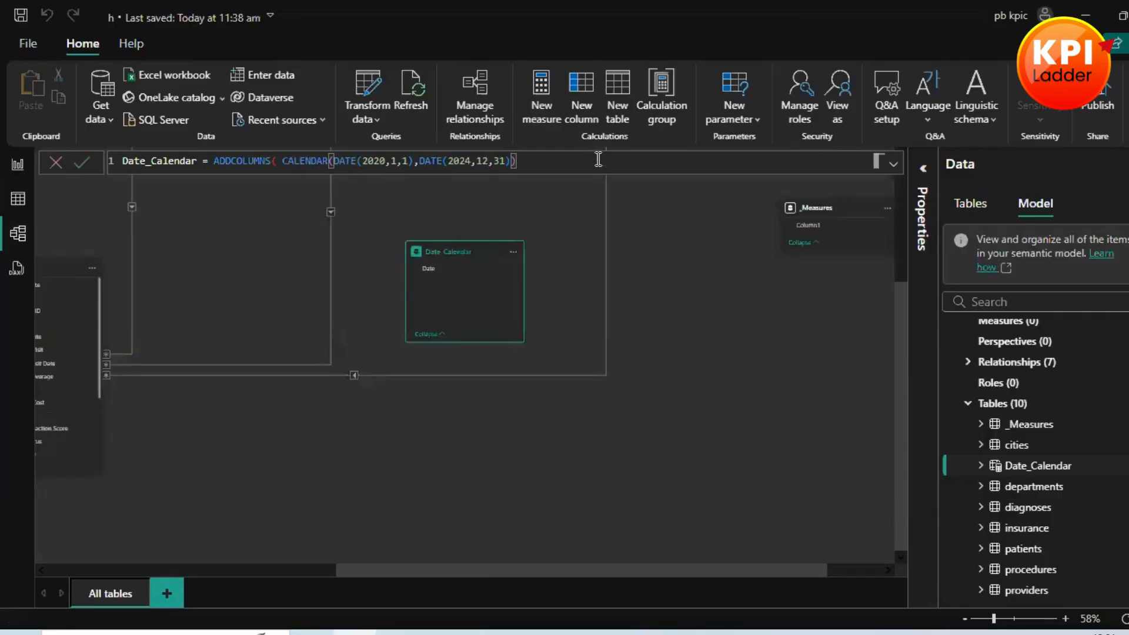
pyautogui.press('BackSpace')
pyautogui.write('),')
pyautogui.hotkey('shift', 'Return')
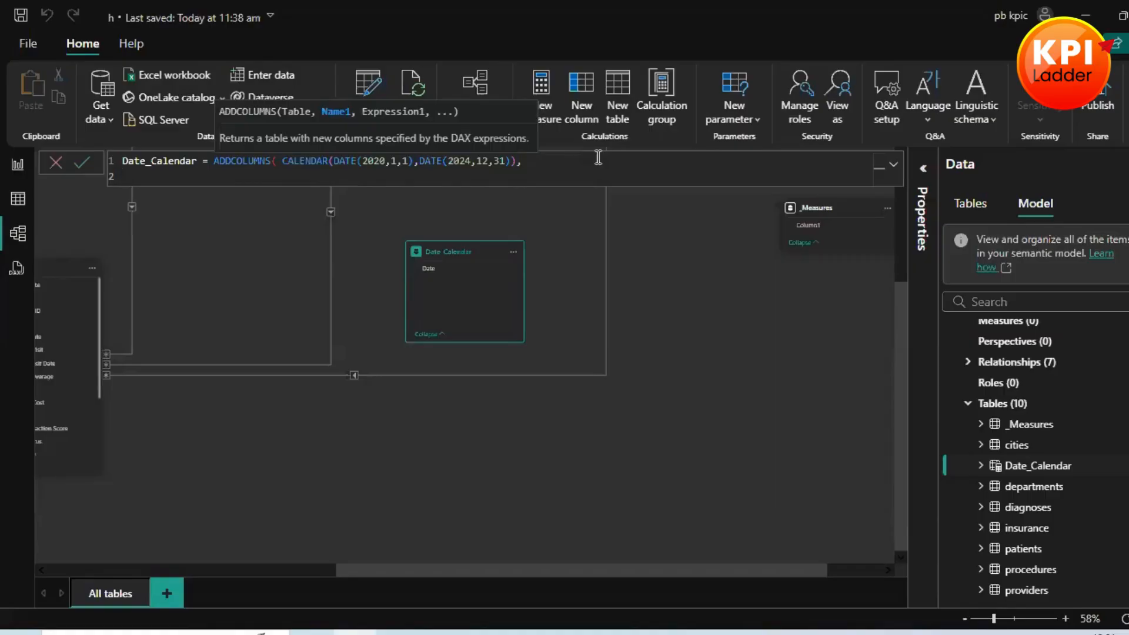
# Step: Add a "Year" column to the ADDCOLUMNS formula, calculated with YEAR([Date])
pyautogui.write('"Year",year')
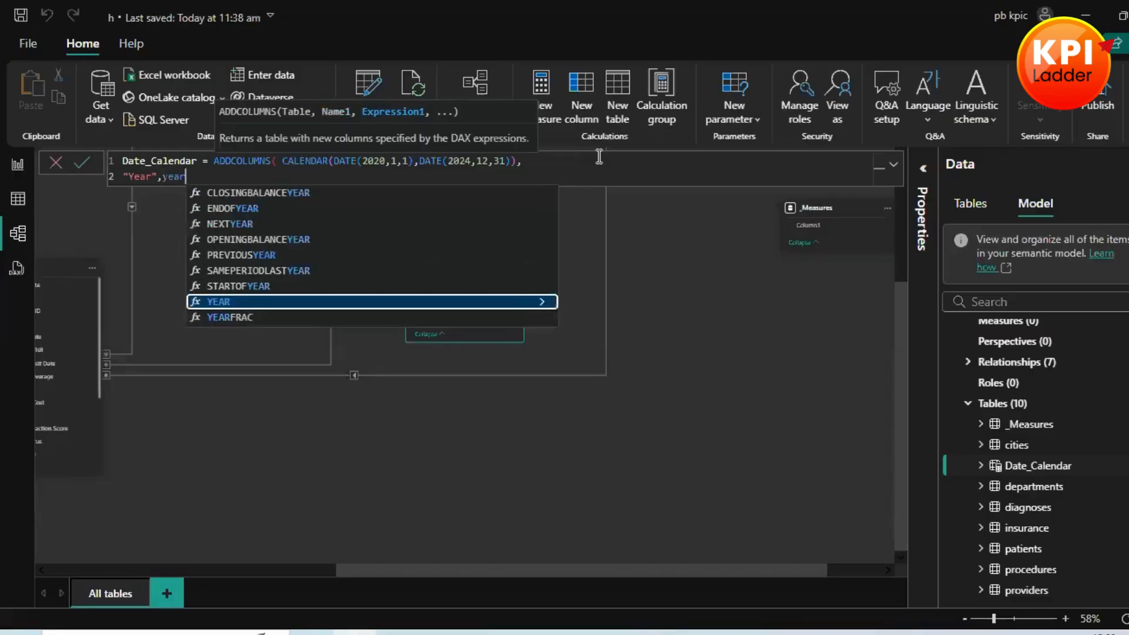
pyautogui.press('Tab')
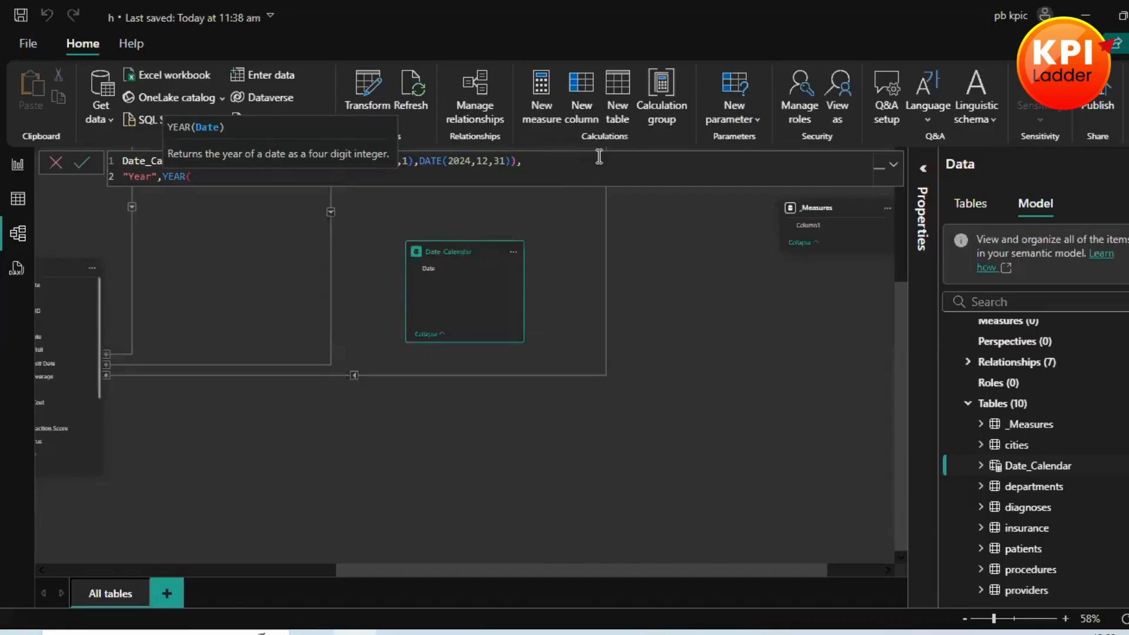
pyautogui.write('[')
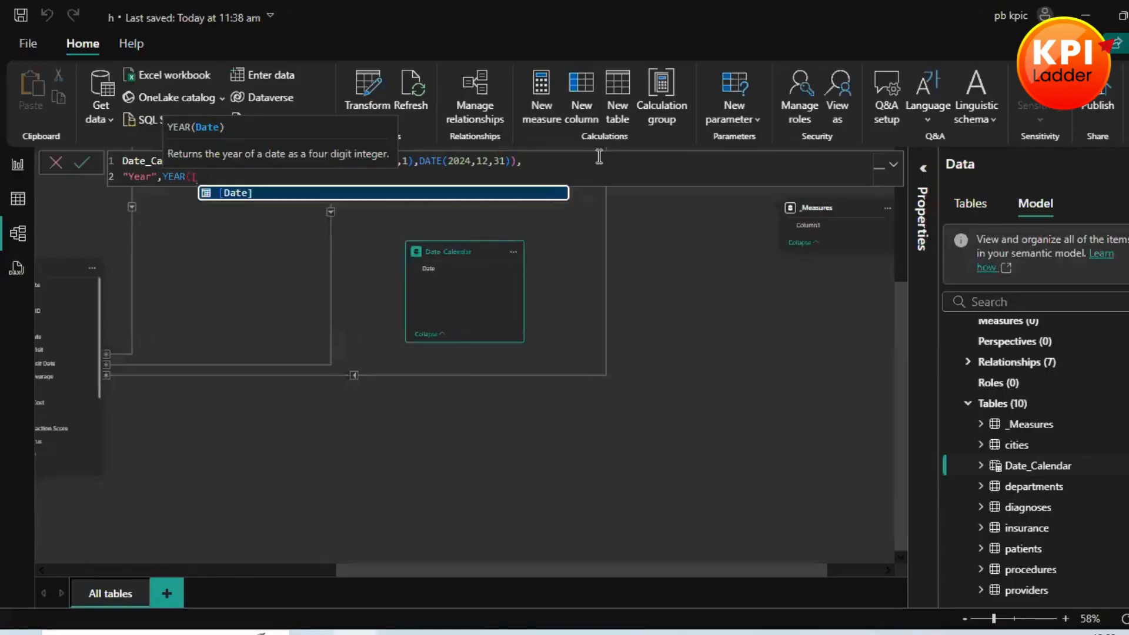
pyautogui.press('Tab')
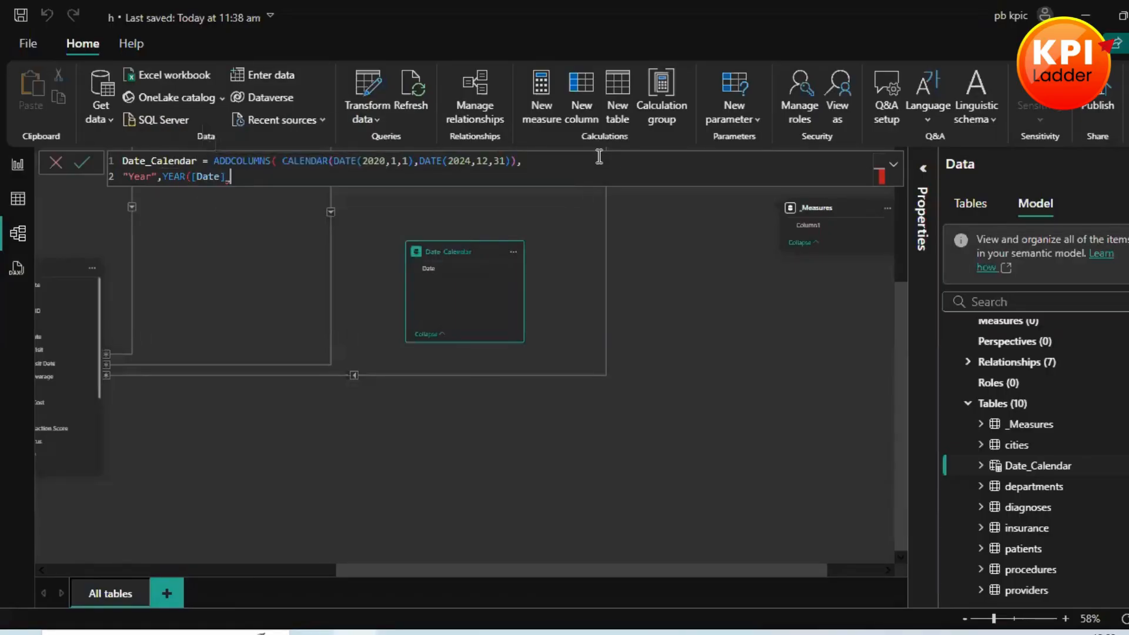
pyautogui.write(')')
pyautogui.press('BackSpace')
pyautogui.write('),)')
pyautogui.press('Return')
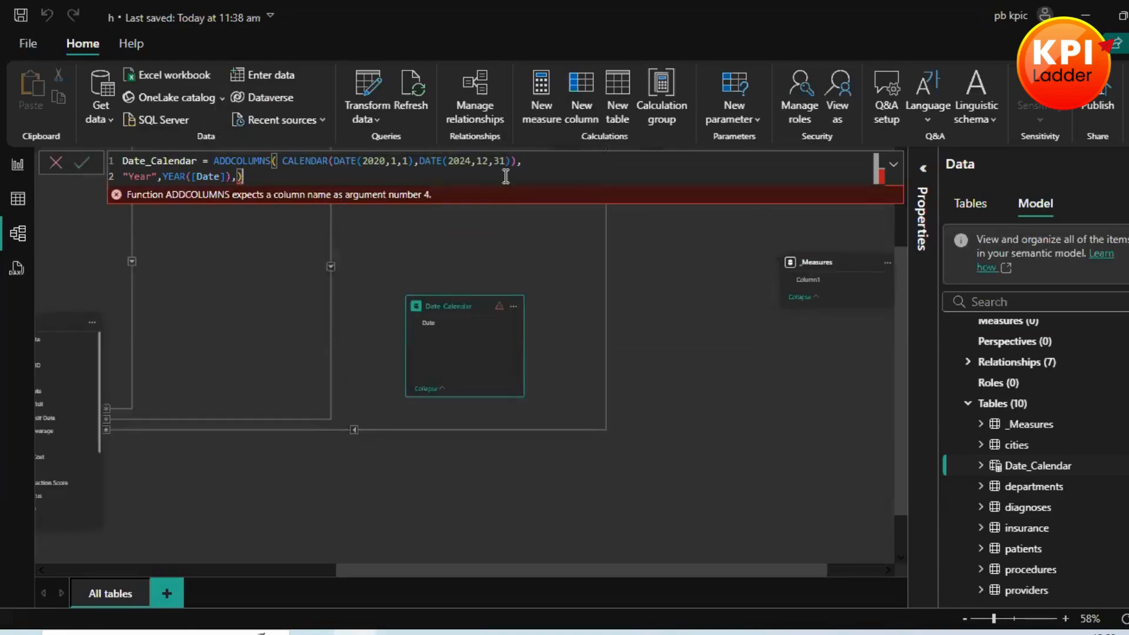
pyautogui.press('BackSpace')
pyautogui.press('BackSpace')
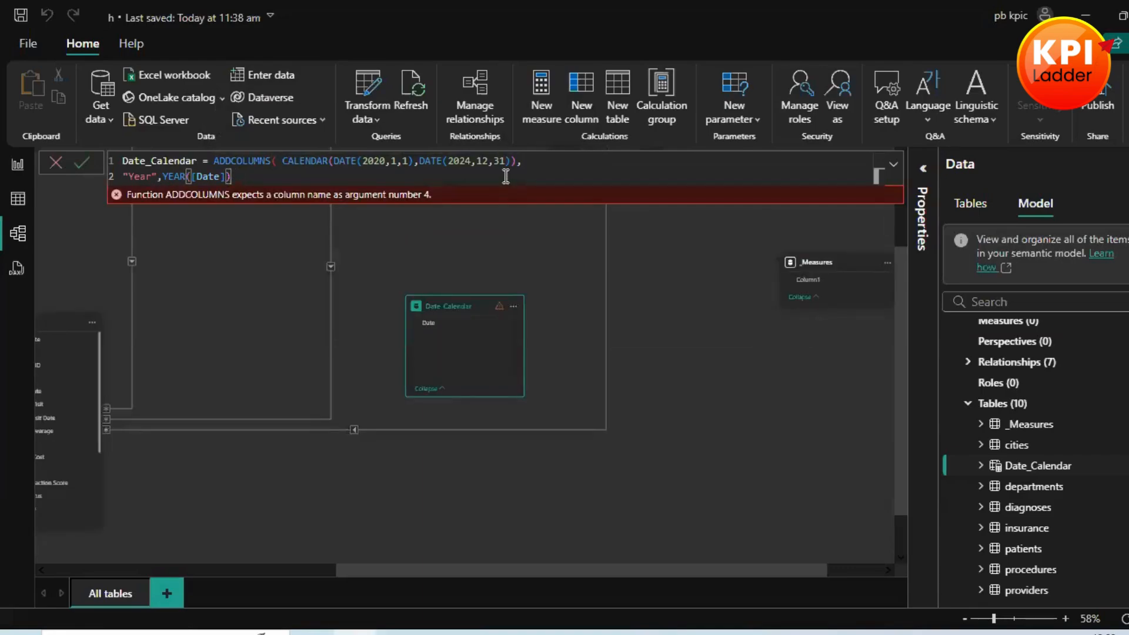
pyautogui.write(')')
pyautogui.press('BackSpace')
# Step: Add a "Monthnum" column calculated with MONTH([Date]) on a new formula line, separated from the Year entry by a comma
pyautogui.write(',')
pyautogui.hotkey('shift', 'Return')
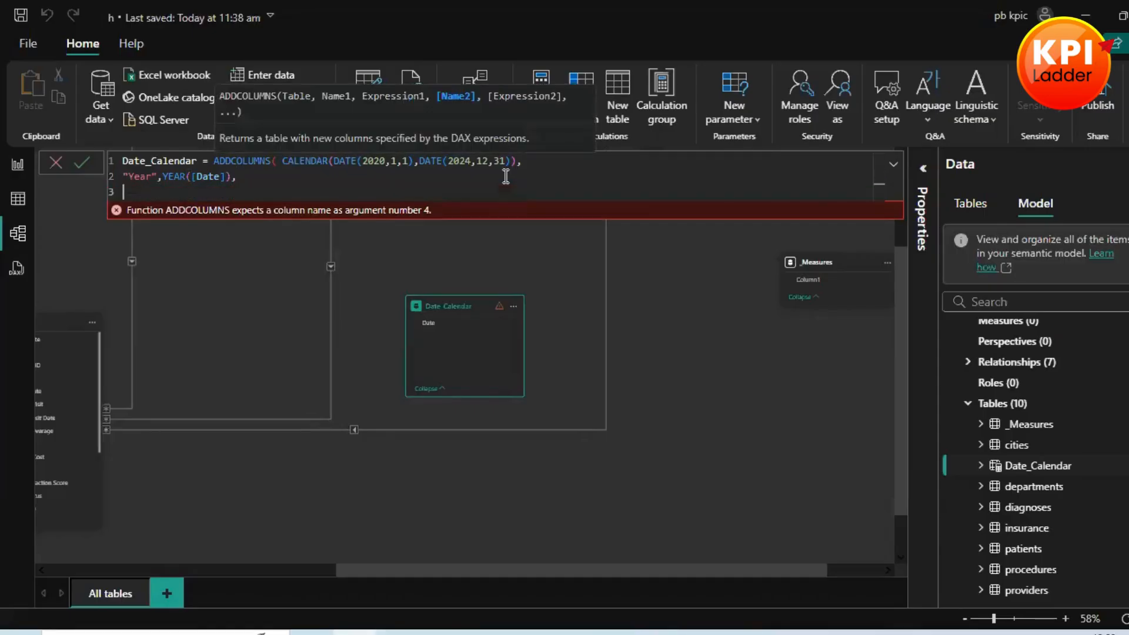
pyautogui.write('""')
pyautogui.write('Monthnum')
pyautogui.write(',')
pyautogui.write('month')
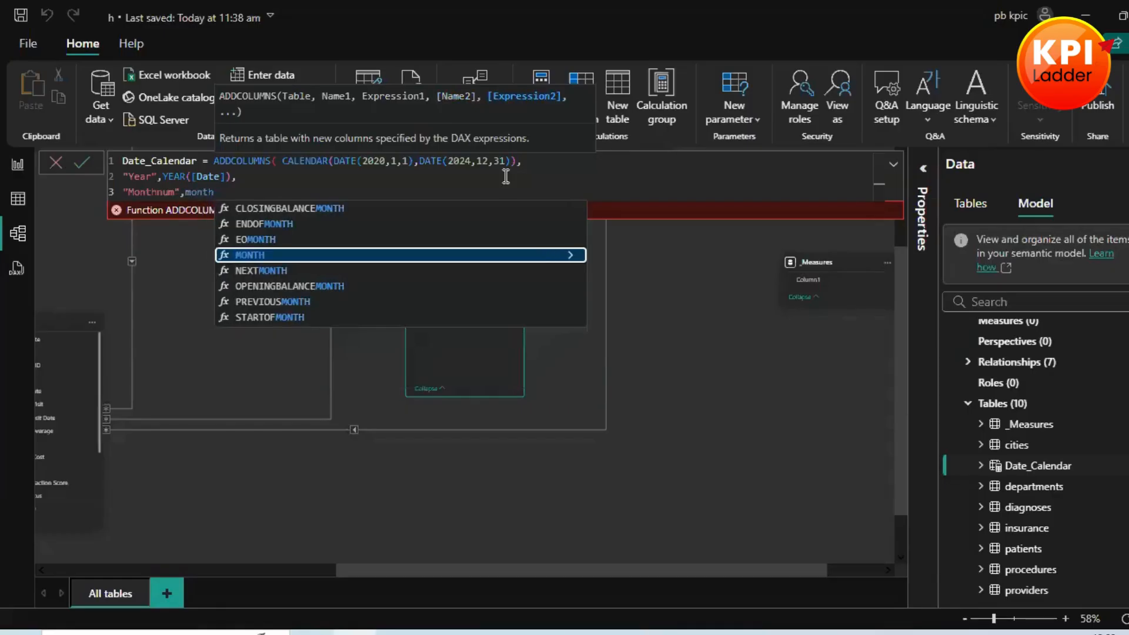
pyautogui.press('Tab')
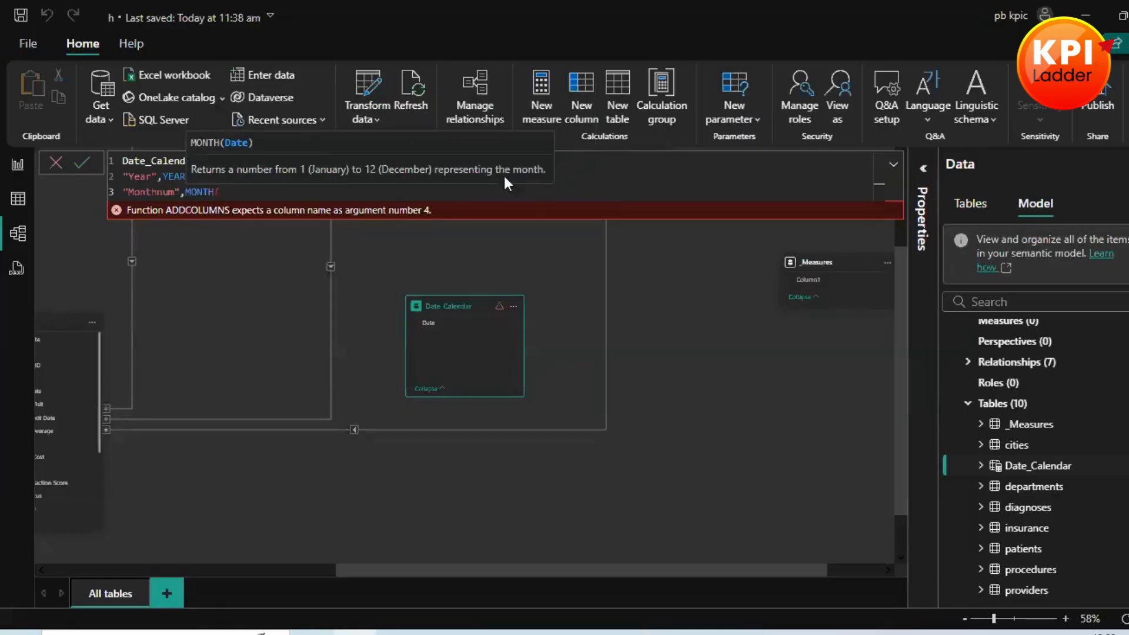
pyautogui.write('[da')
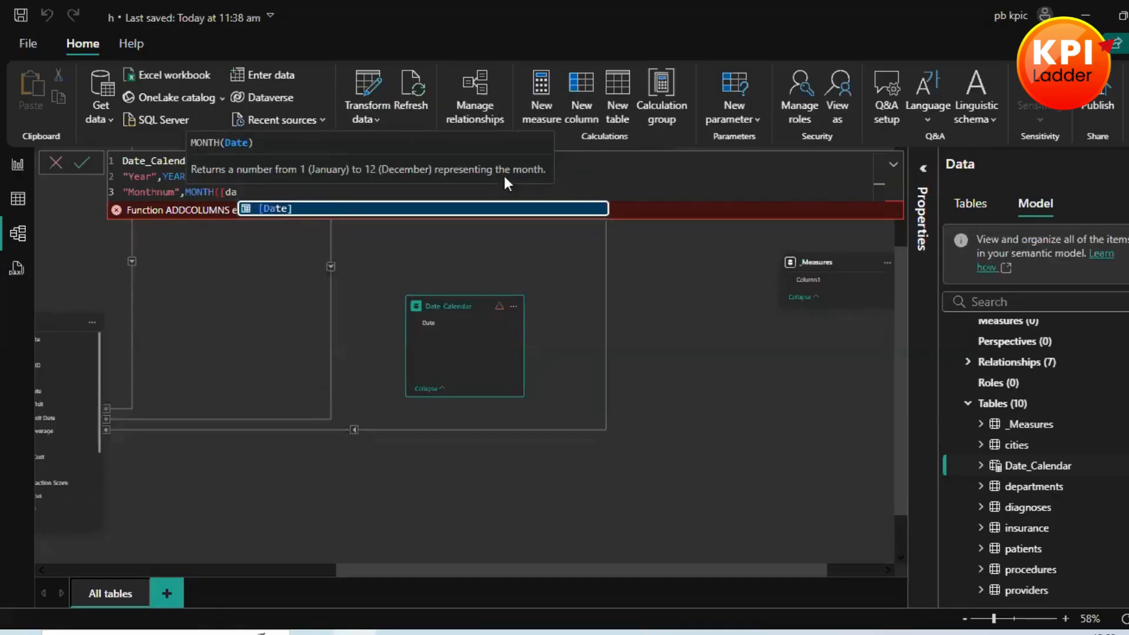
pyautogui.press('Tab')
pyautogui.write(')')
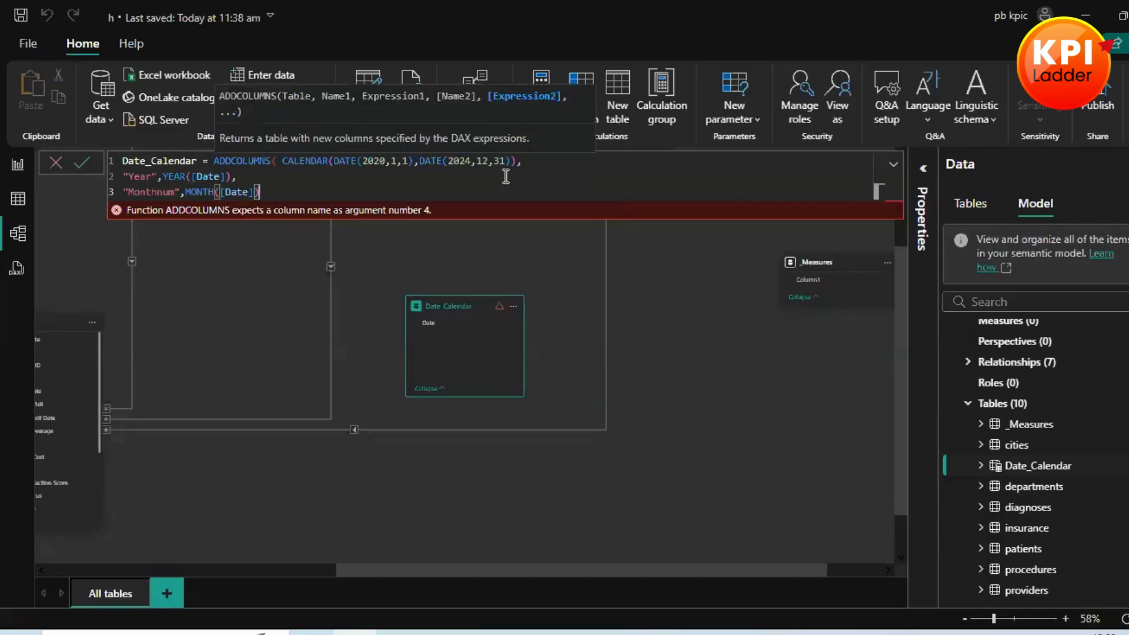
pyautogui.write(',')
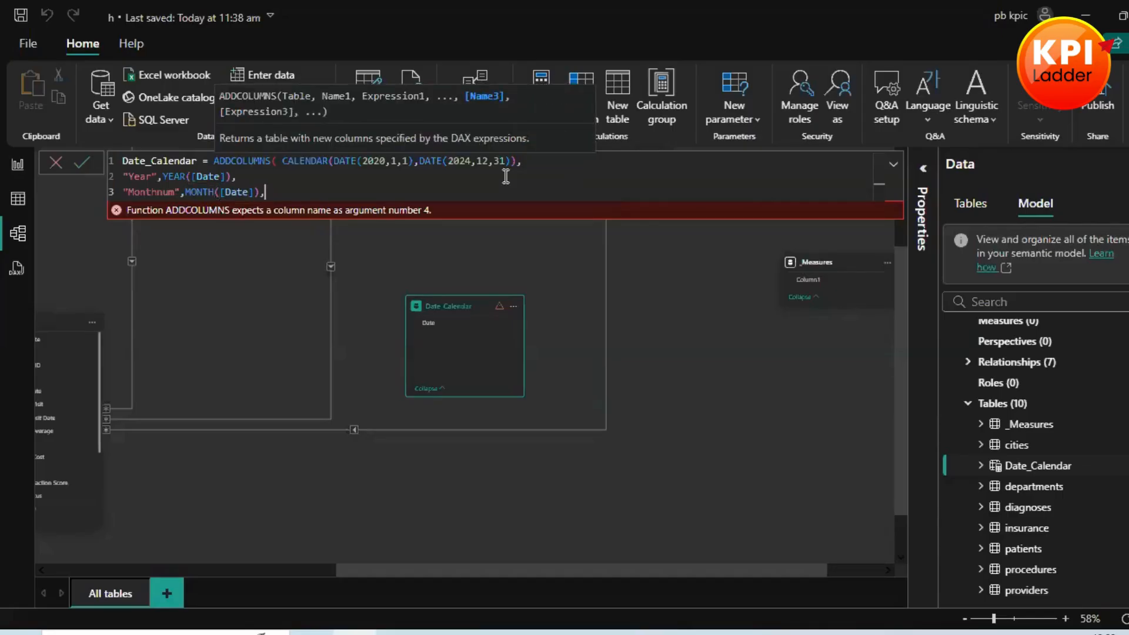
# Step: Add a "Month" column on a new formula line, calculated with FORMAT([Date],"mmm")
pyautogui.hotkey('shift', 'Return')
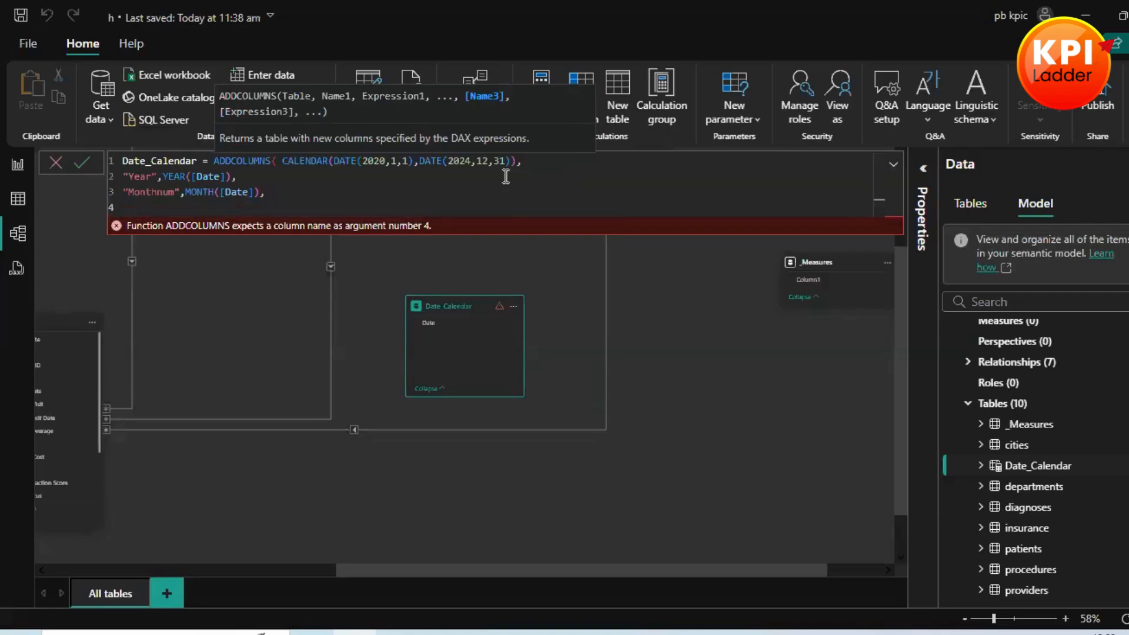
pyautogui.write('"Month')
pyautogui.press('Right')
pyautogui.write(',Fo')
pyautogui.press('Tab')
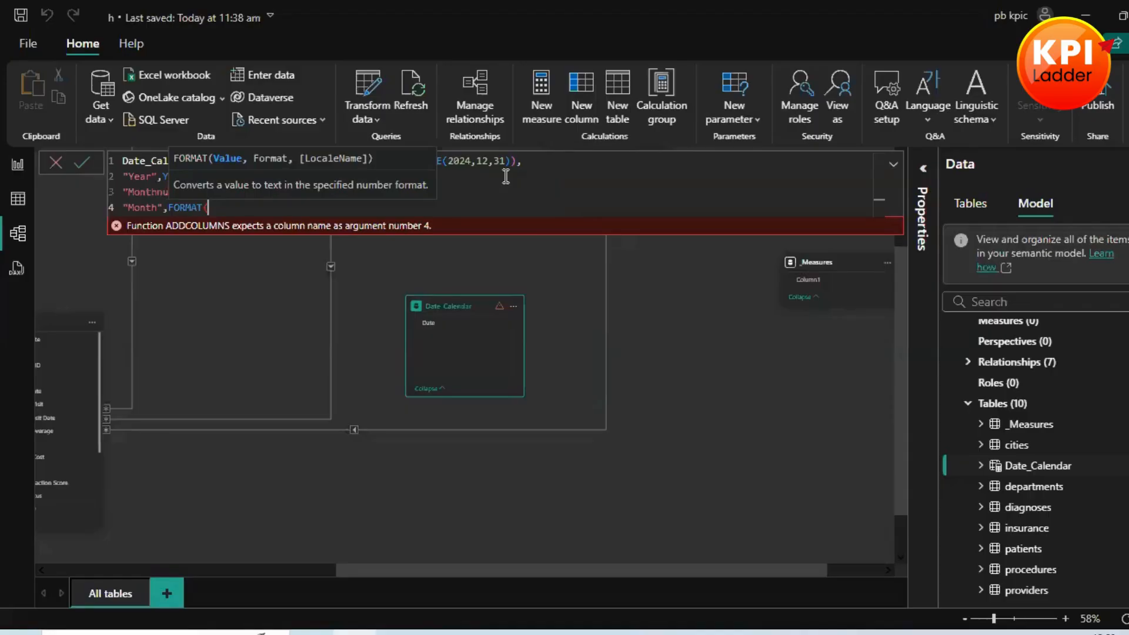
pyautogui.write('[')
pyautogui.press('Tab')
pyautogui.write(',"mmm')
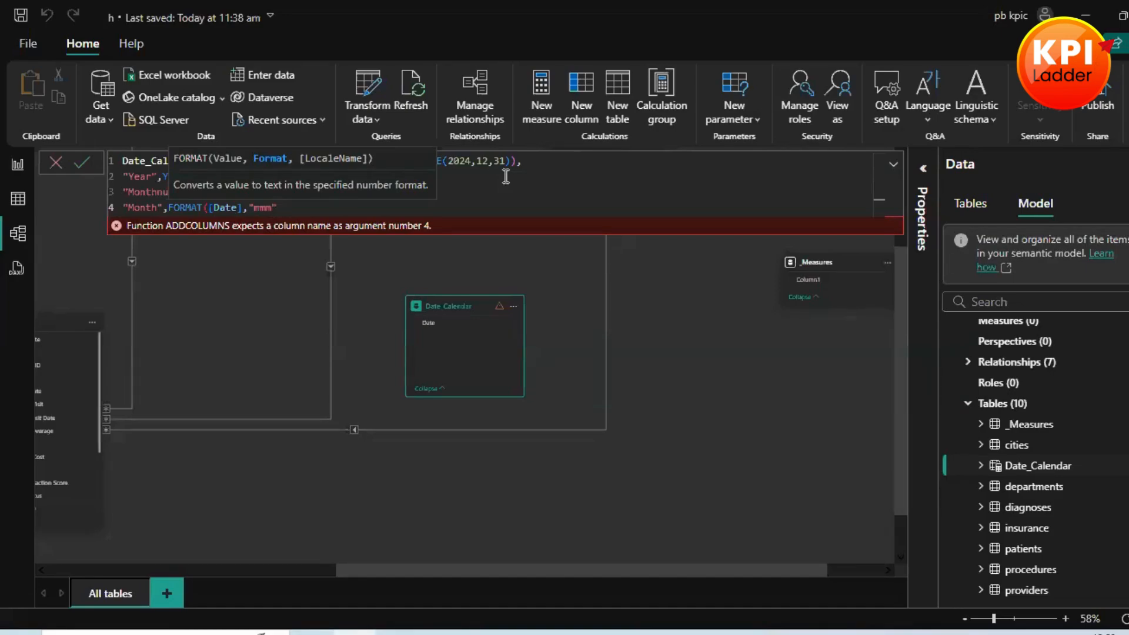
pyautogui.write('),')
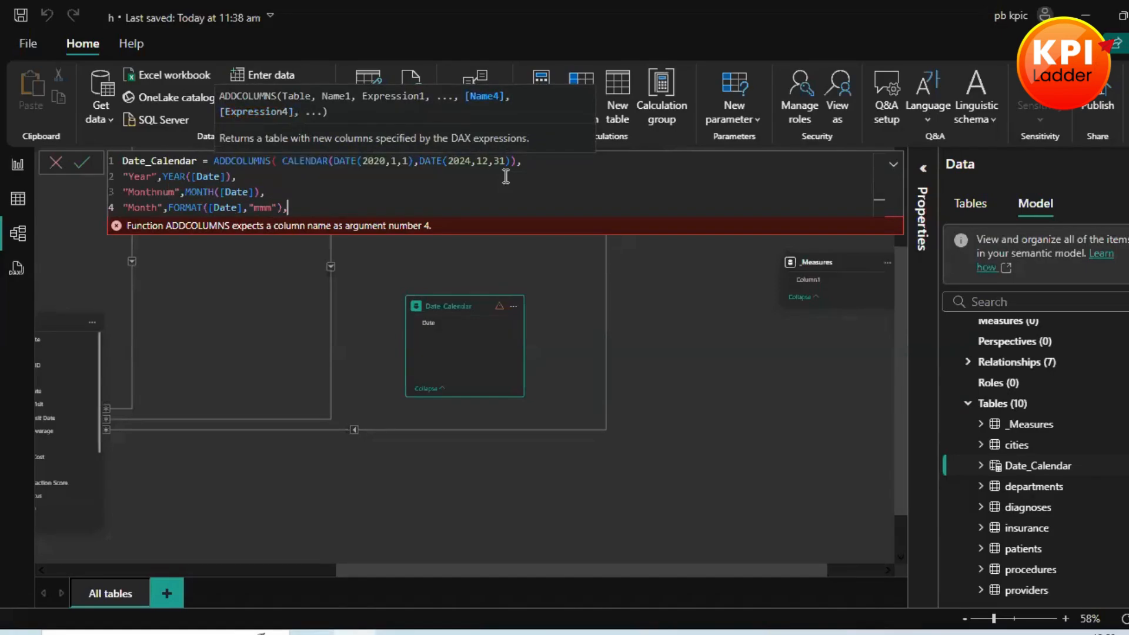
# Step: Add a "Quarter" column on a new formula line, calculated with FORMAT([Date],"Q")
pyautogui.press('Return')
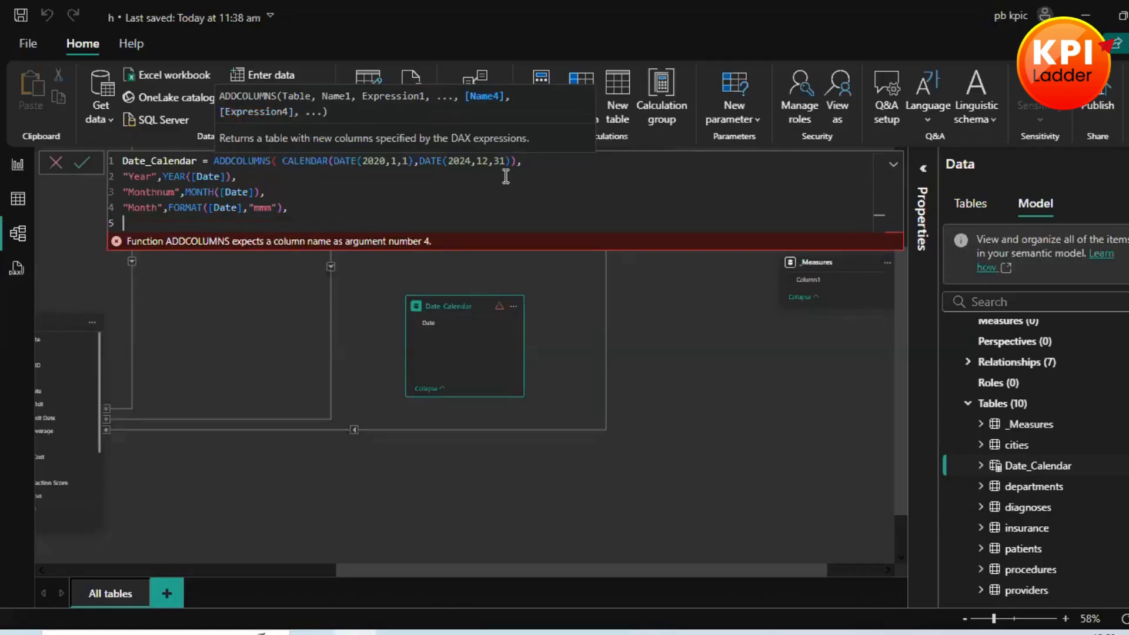
pyautogui.write('""')
pyautogui.write('Quarter')
pyautogui.press('Right')
pyautogui.write(',')
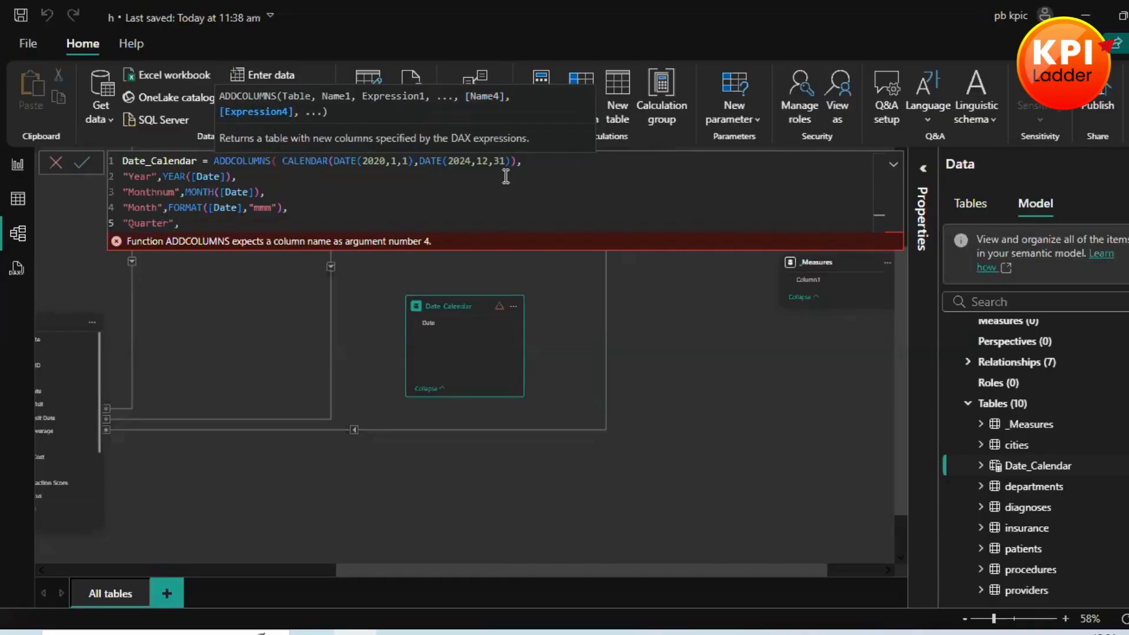
pyautogui.write('For')
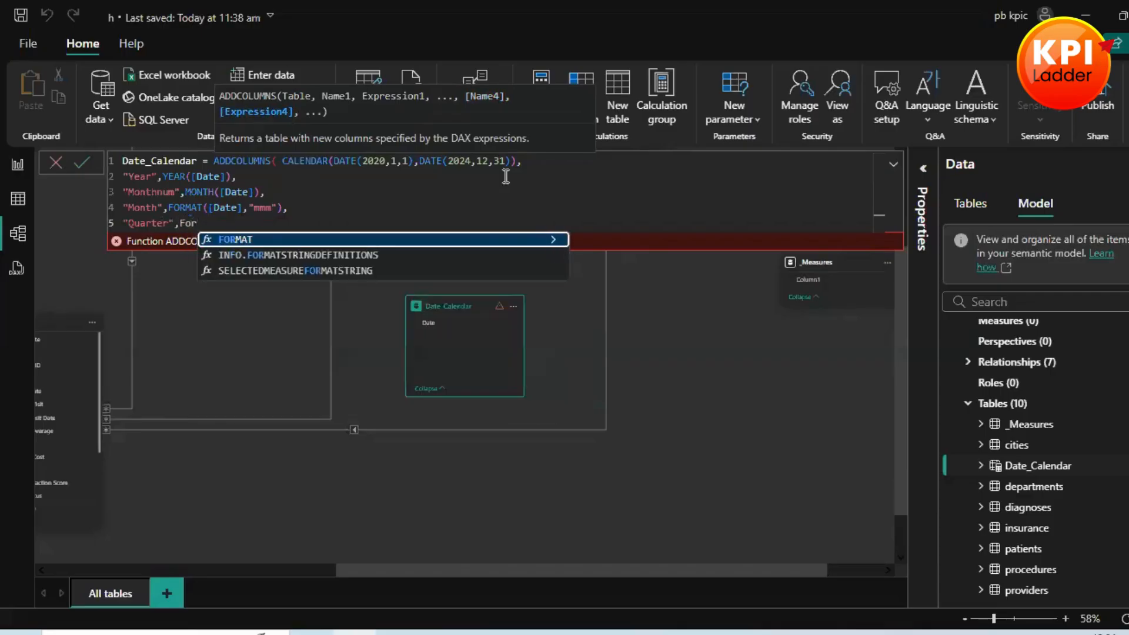
pyautogui.press('Tab')
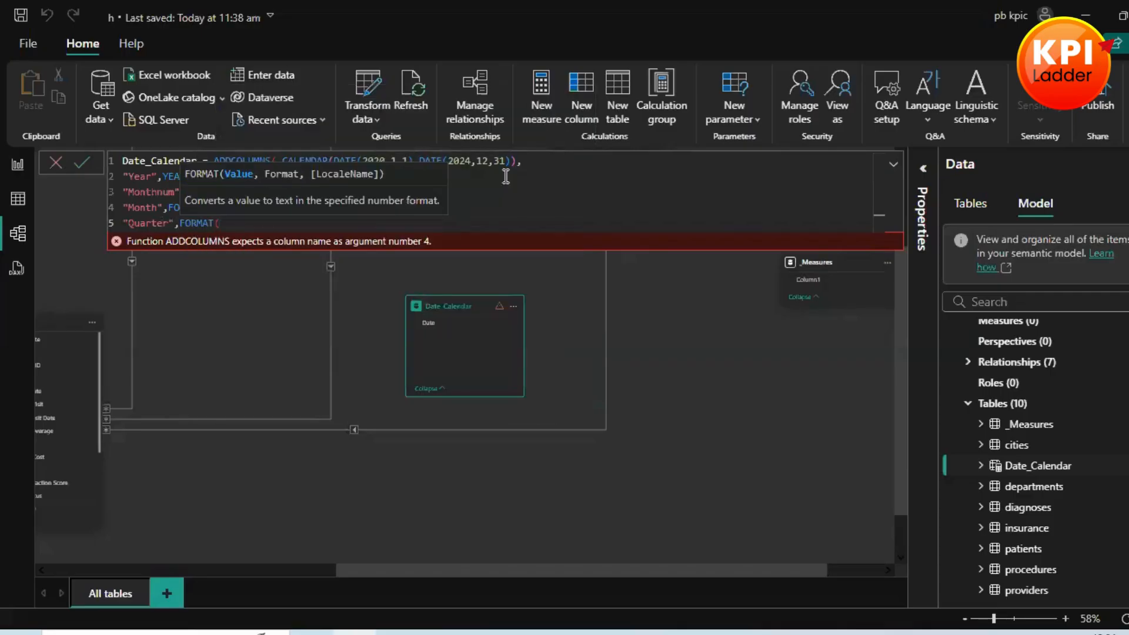
pyautogui.write('[')
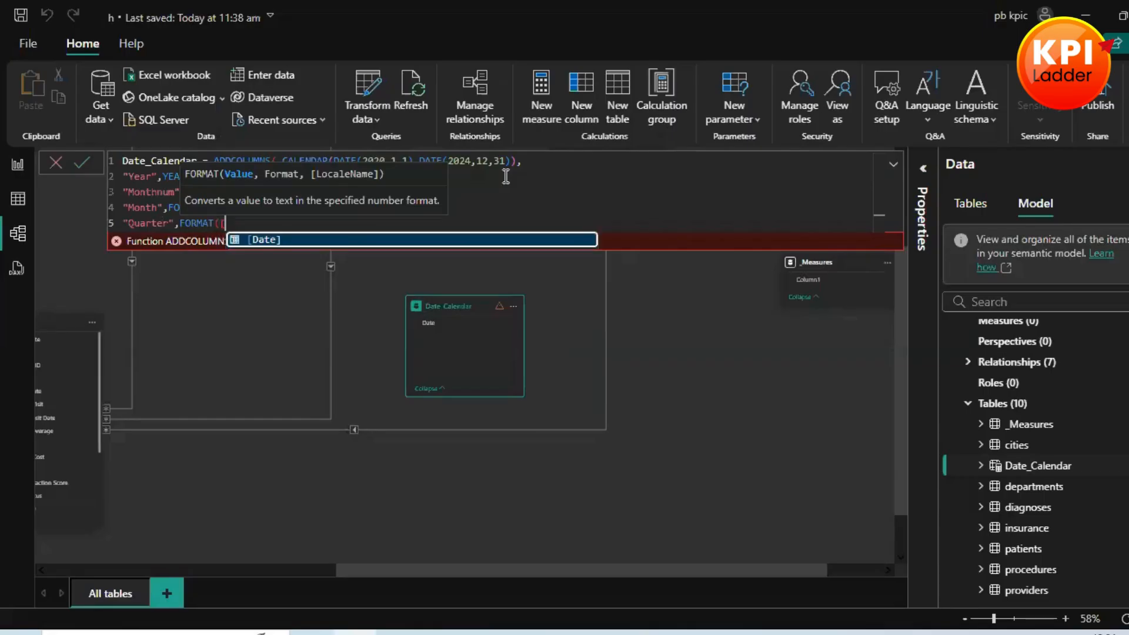
pyautogui.press('Tab')
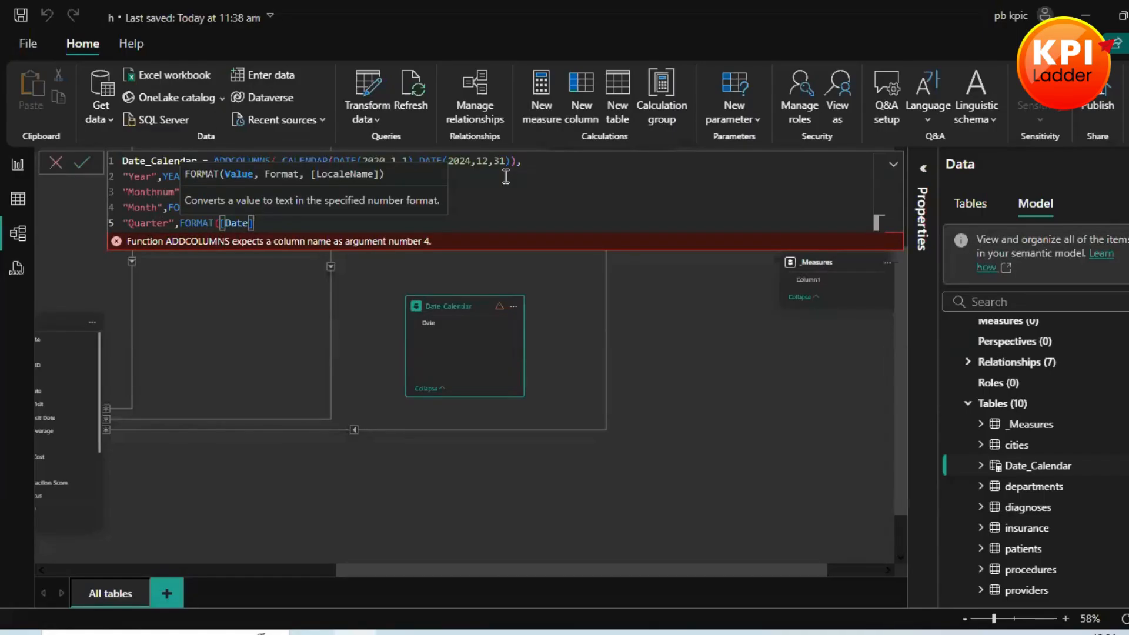
pyautogui.write(',"Q")')
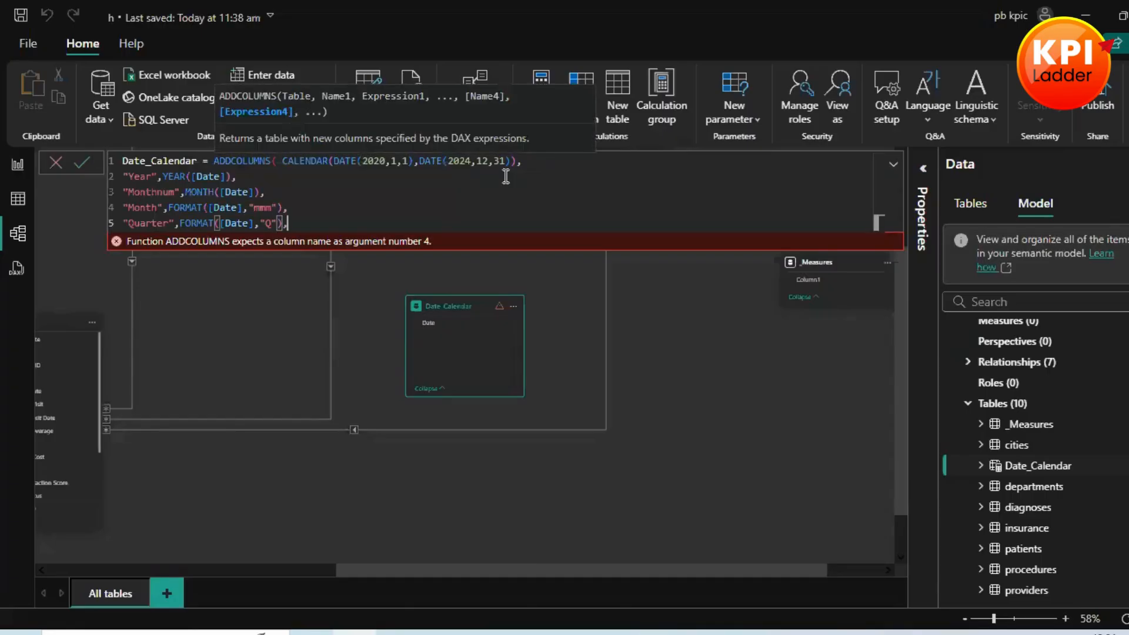
pyautogui.write(',')
# Step: Add a "Weekday" column on a new formula line, calculated with FORMAT([Date],"ddd")
pyautogui.press('Return')
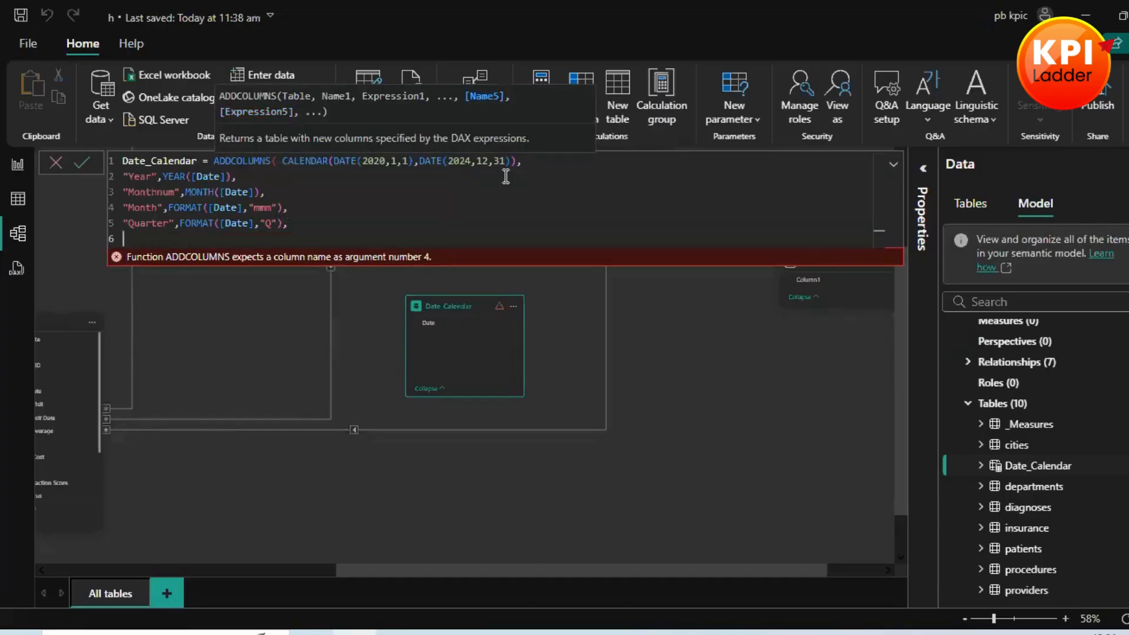
pyautogui.write('""')
pyautogui.press('Left')
pyautogui.write('Weekday')
pyautogui.press('Right')
pyautogui.write(',For')
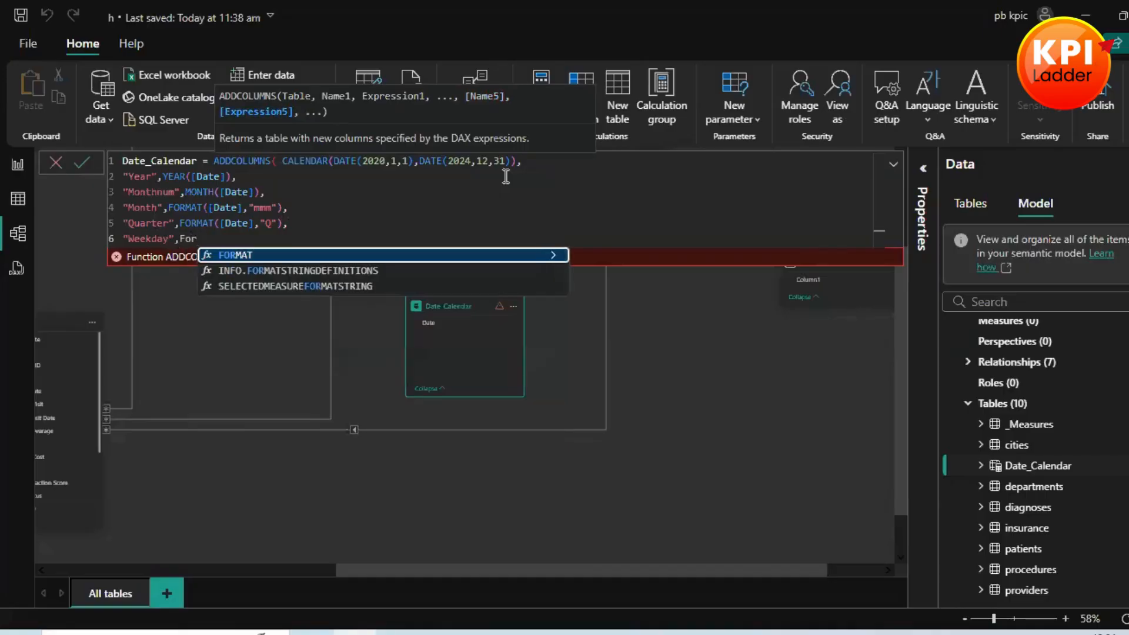
pyautogui.press('Tab')
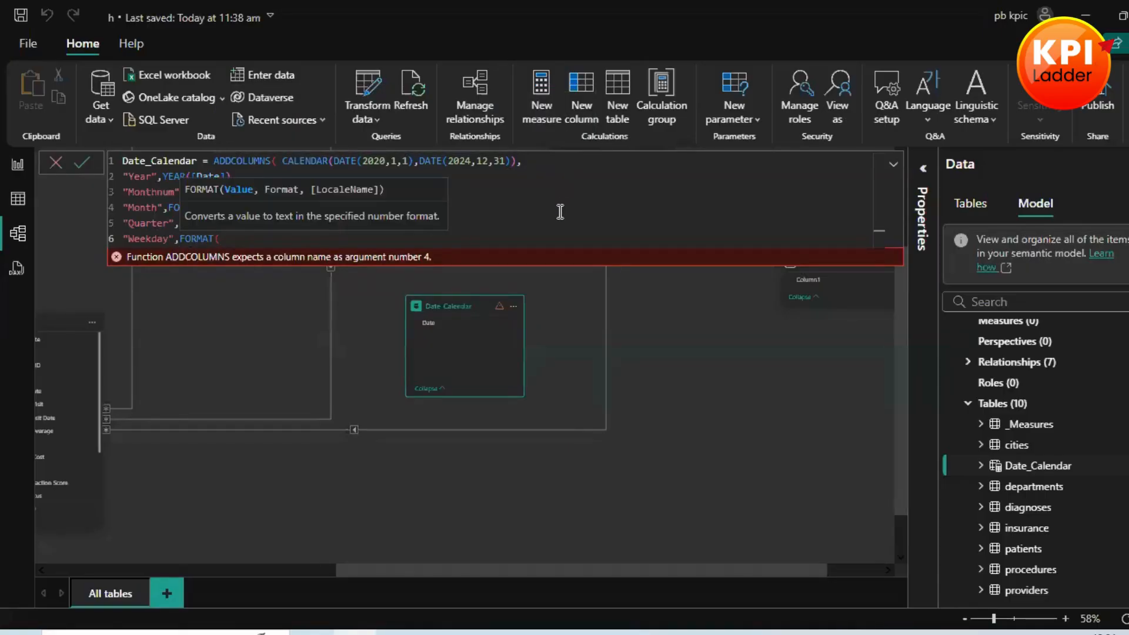
pyautogui.write('[')
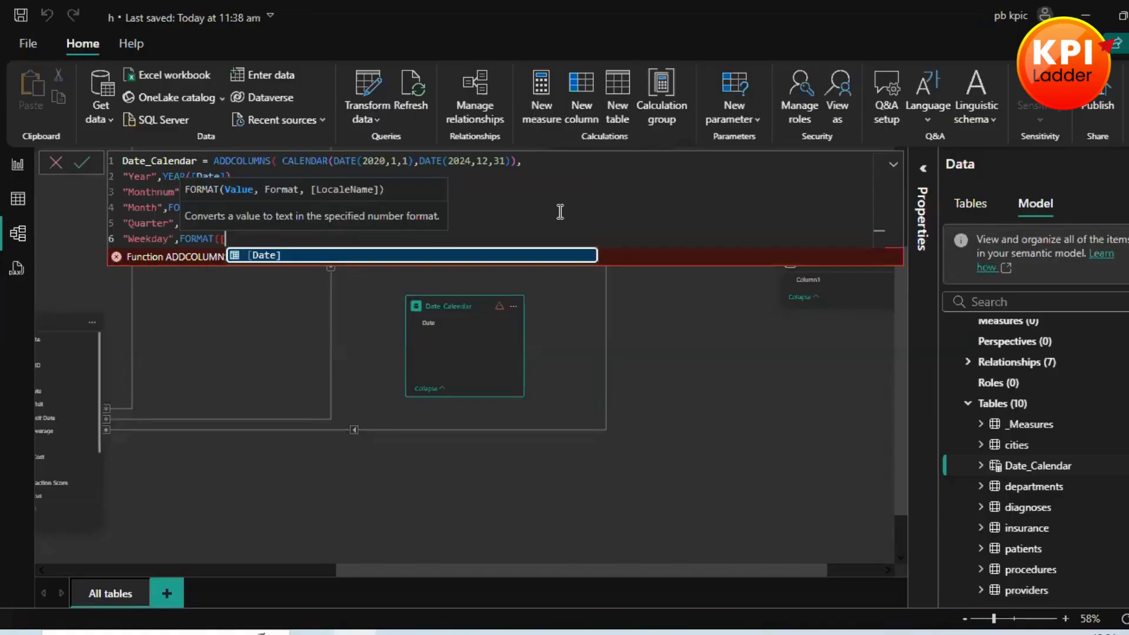
pyautogui.press('Tab')
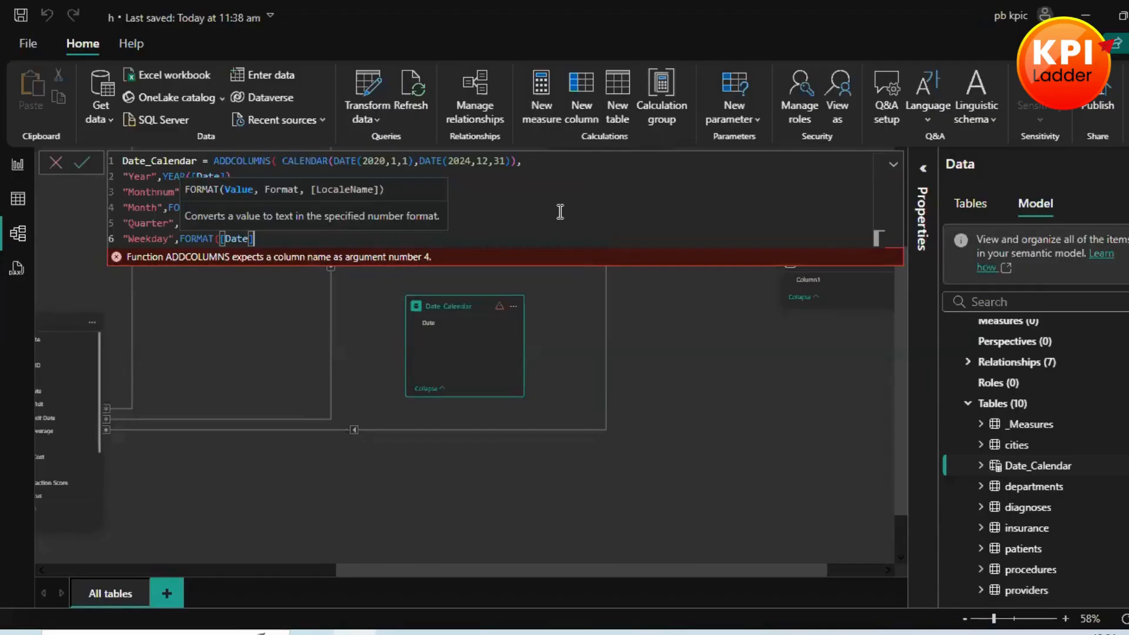
pyautogui.write(')')
pyautogui.press('BackSpace')
pyautogui.write(',""')
pyautogui.press('Left')
pyautogui.write('ddd')
pyautogui.press('Right')
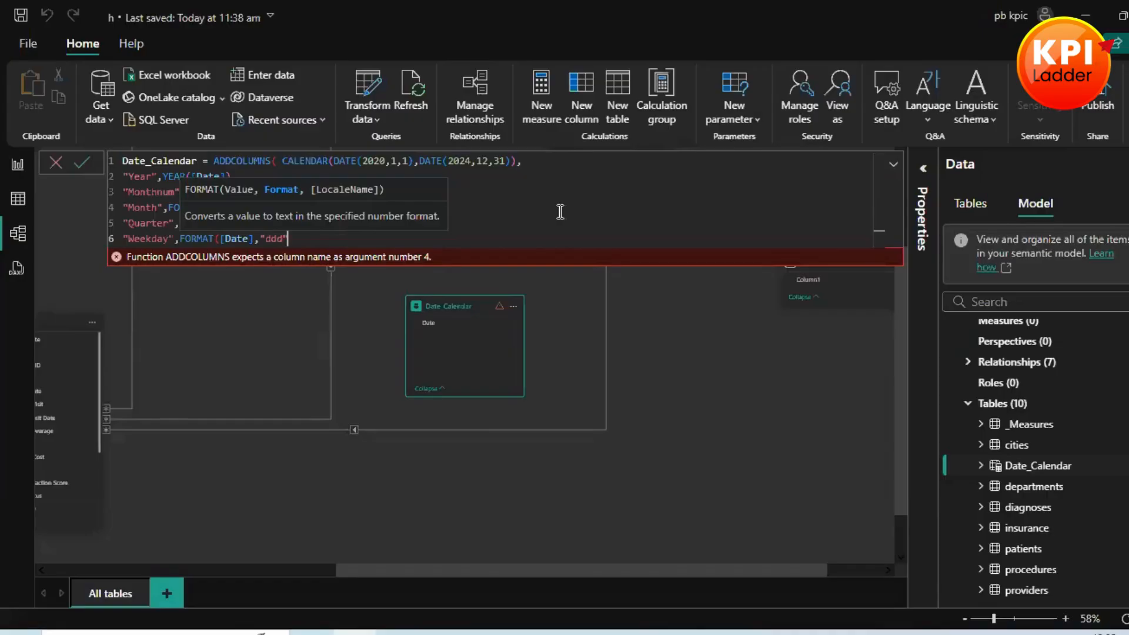
pyautogui.write(')')
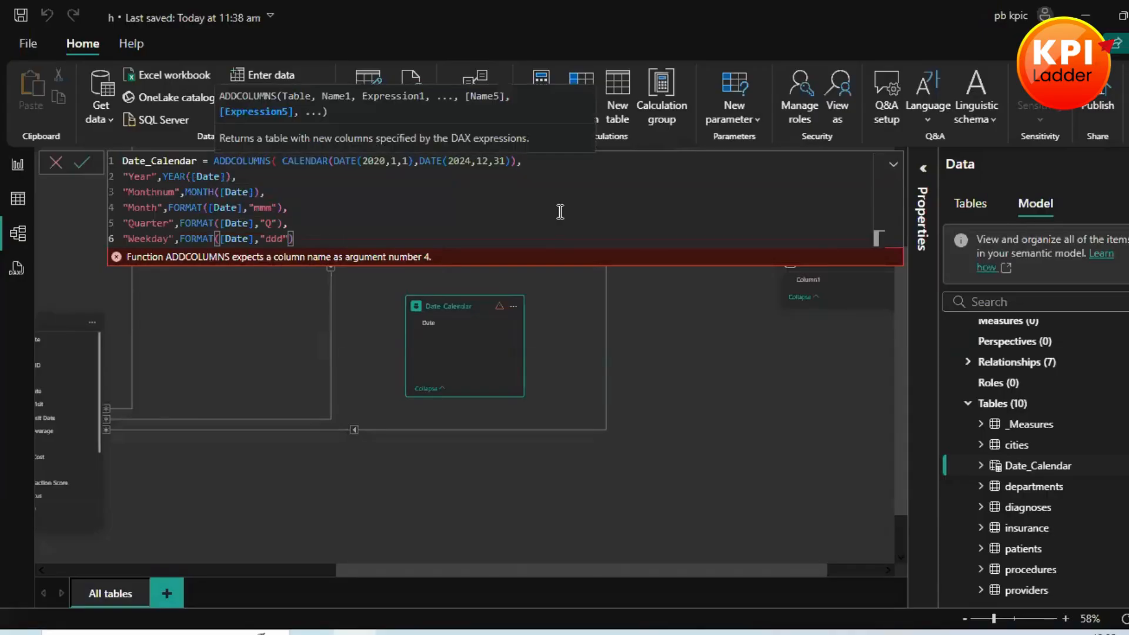
pyautogui.write(',')
# Step: Add a "Weeknum" column on a new formula line, calculated with WEEKDAY([Date])
pyautogui.hotkey('shift', 'Return')
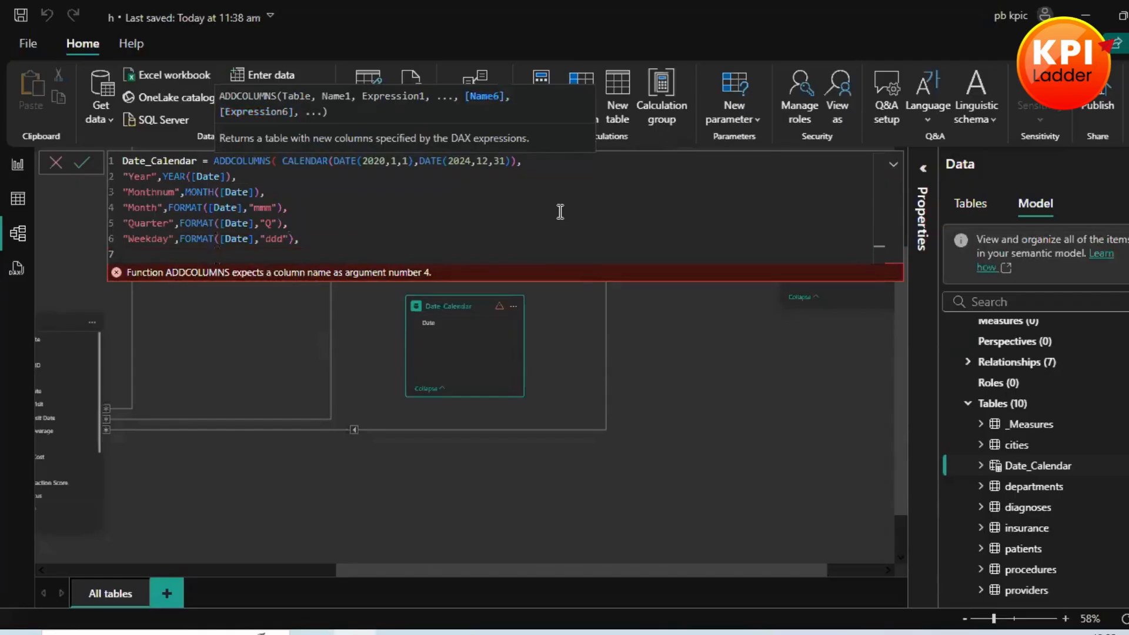
pyautogui.write('"')
pyautogui.write('Weeknum",w')
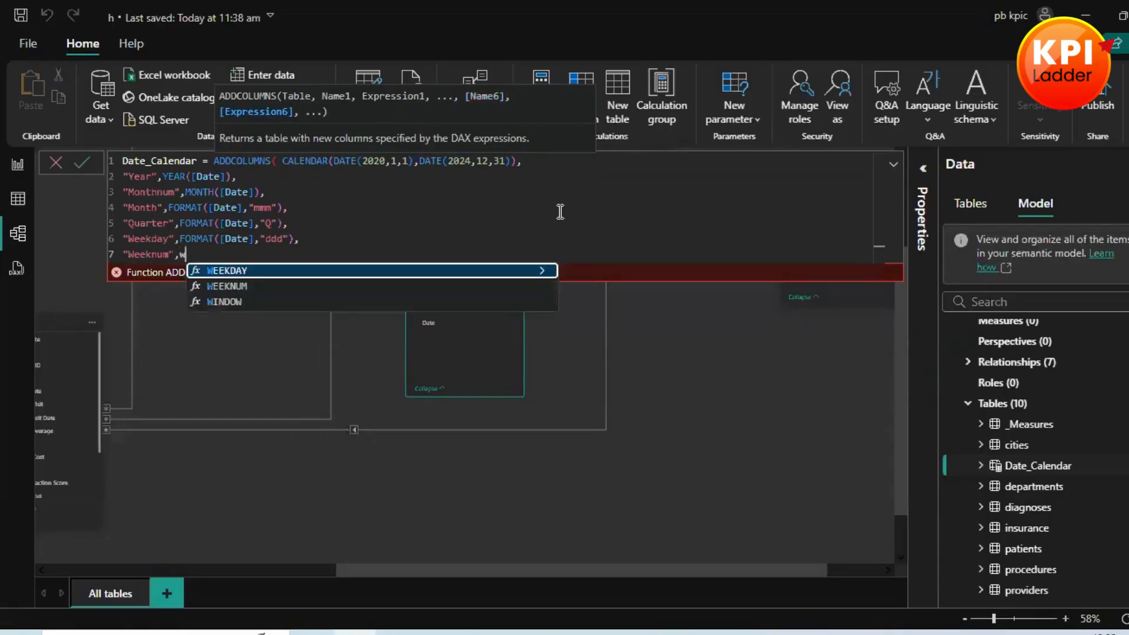
pyautogui.write('eek')
pyautogui.press('Tab')
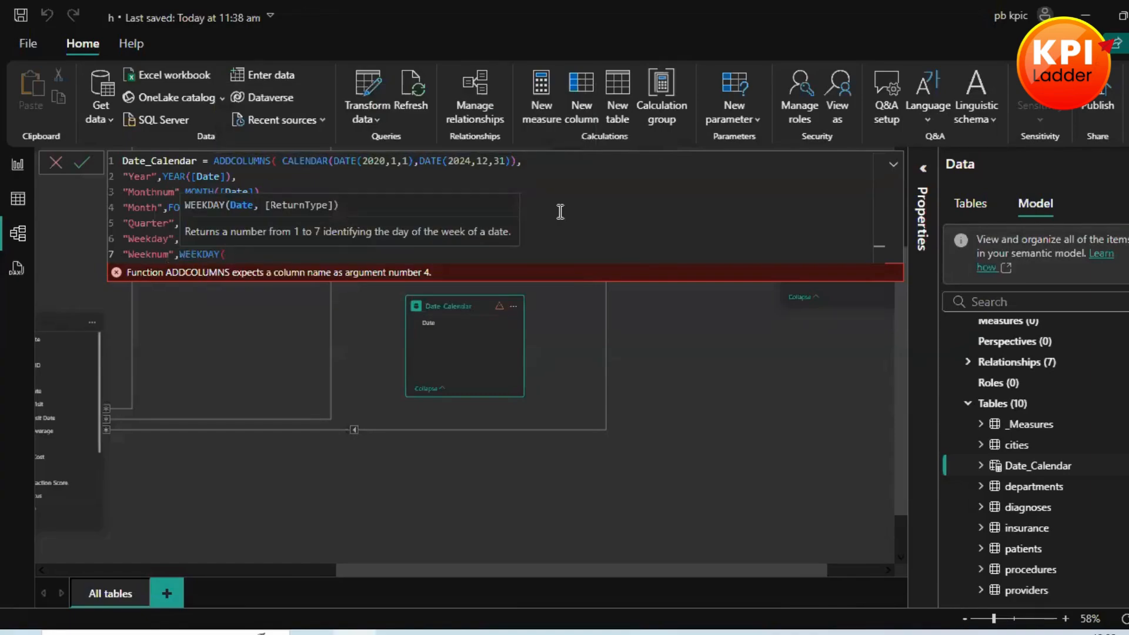
pyautogui.write('[')
pyautogui.press('Tab')
pyautogui.write(')')
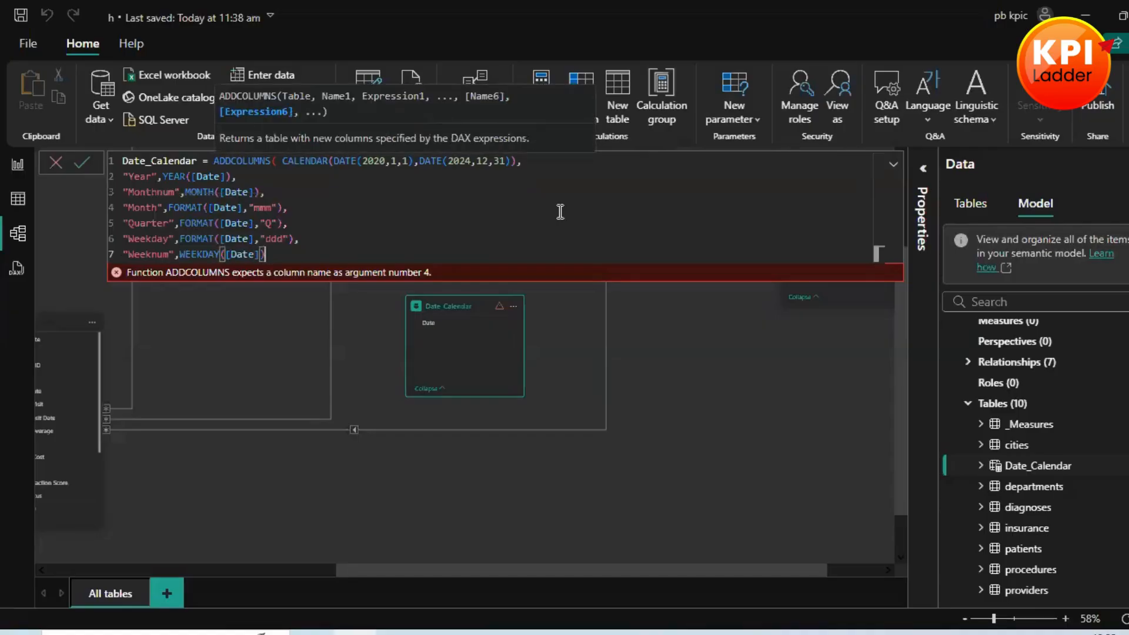
pyautogui.write(',')
# Step: Start a "Weektype" column on a new line of the Date_Calendar formula, using the IF function
pyautogui.press('Return')
pyautogui.write('"')
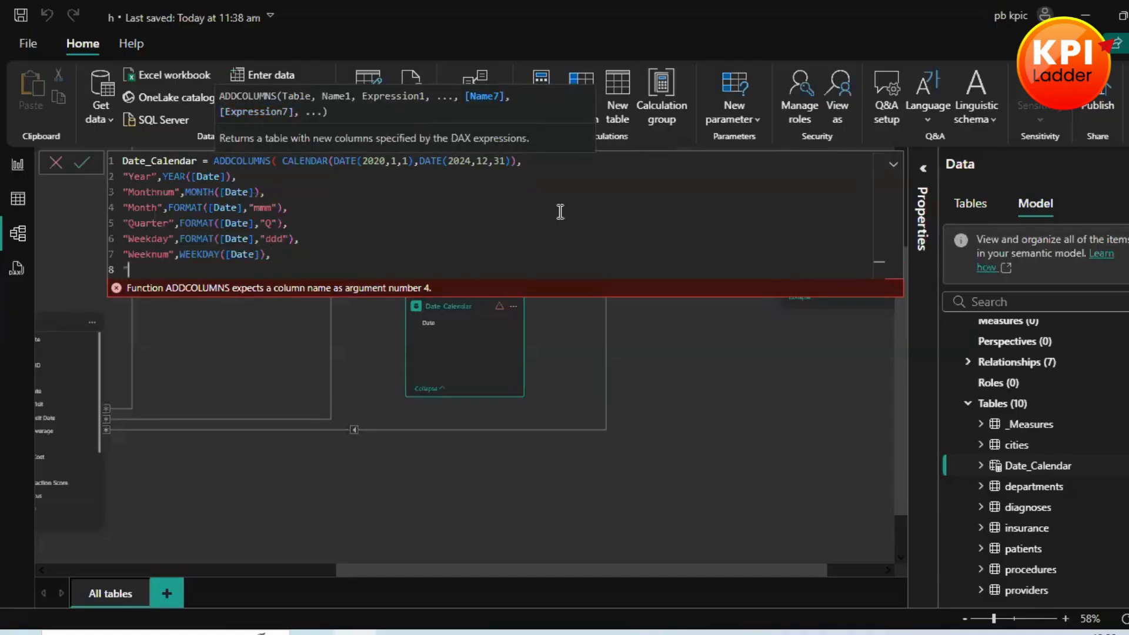
pyautogui.write('"Weektype')
pyautogui.write(',')
pyautogui.write('If')
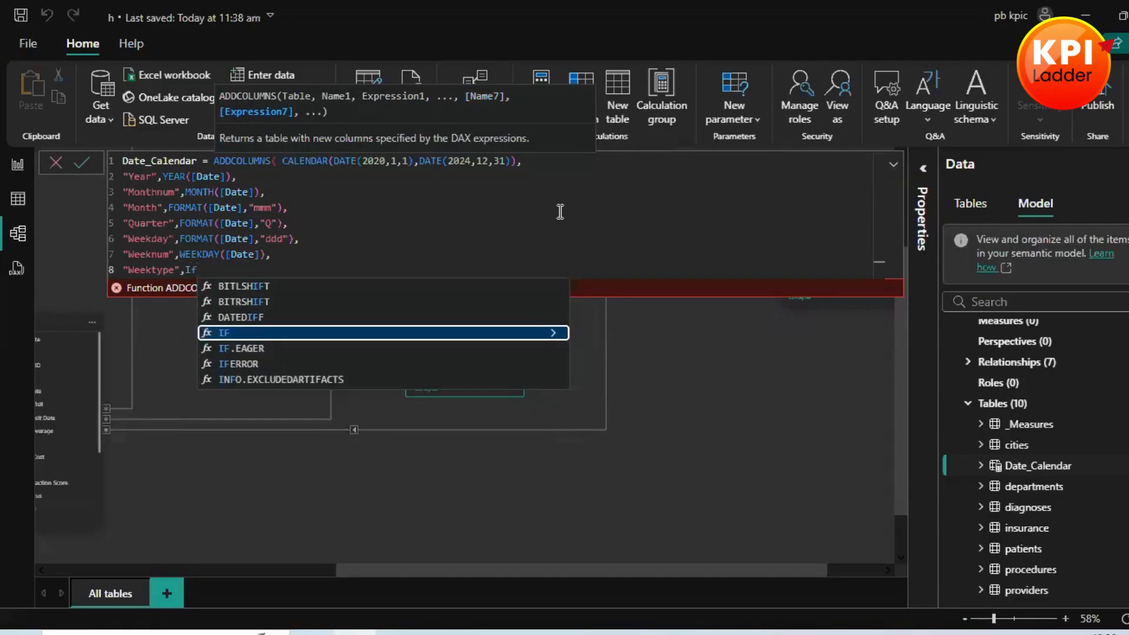
pyautogui.press('Tab')
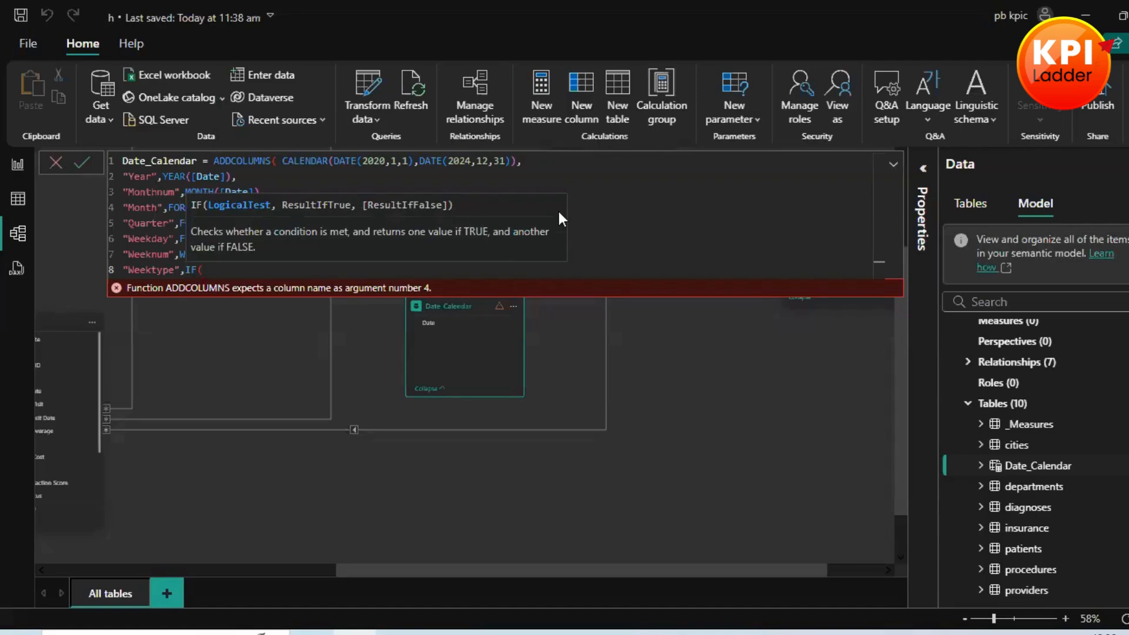
# Step: Set the logical test of the Weektype IF function to WEEKDAY([Date])>= 6
pyautogui.write('we')
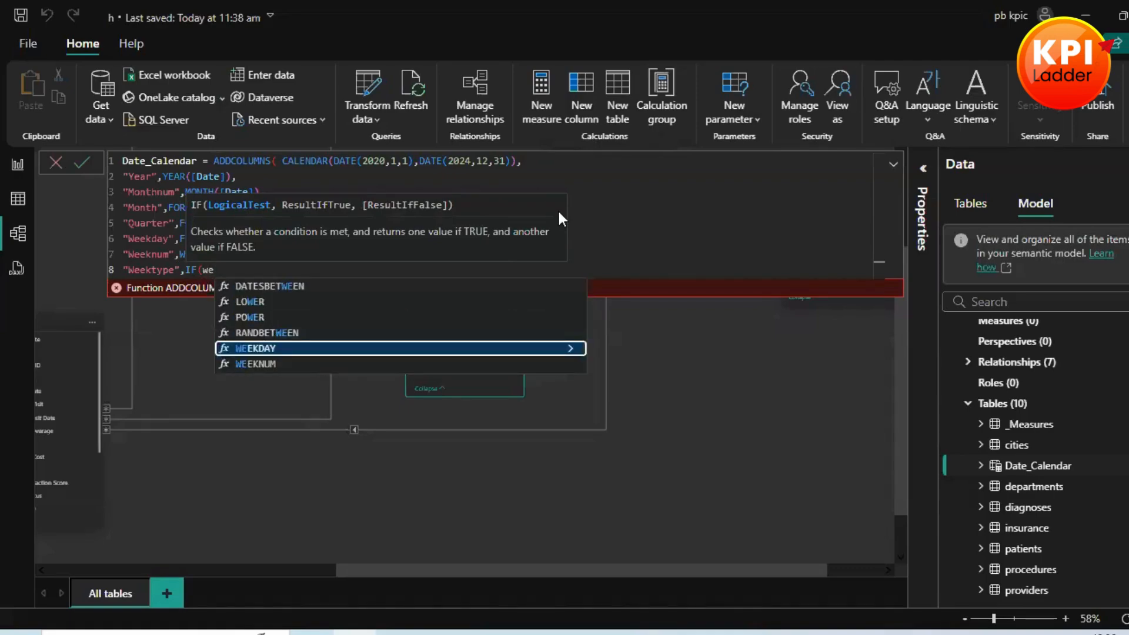
pyautogui.press('Tab')
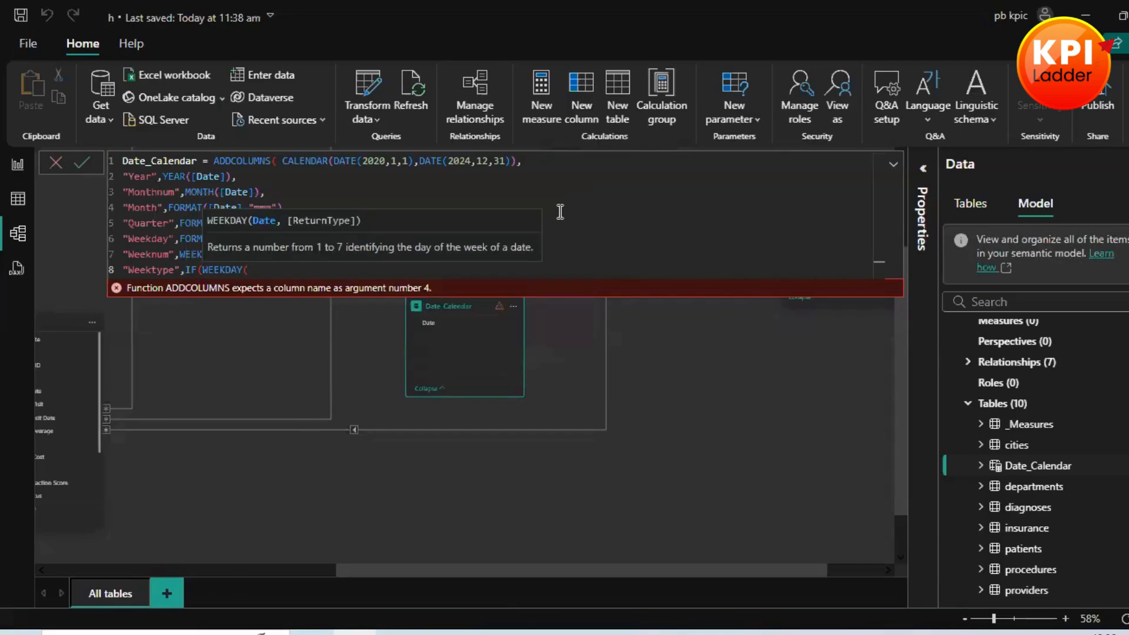
pyautogui.write('da')
pyautogui.press('BackSpace')
pyautogui.press('BackSpace')
pyautogui.write('[')
pyautogui.press('Tab')
pyautogui.write(')')
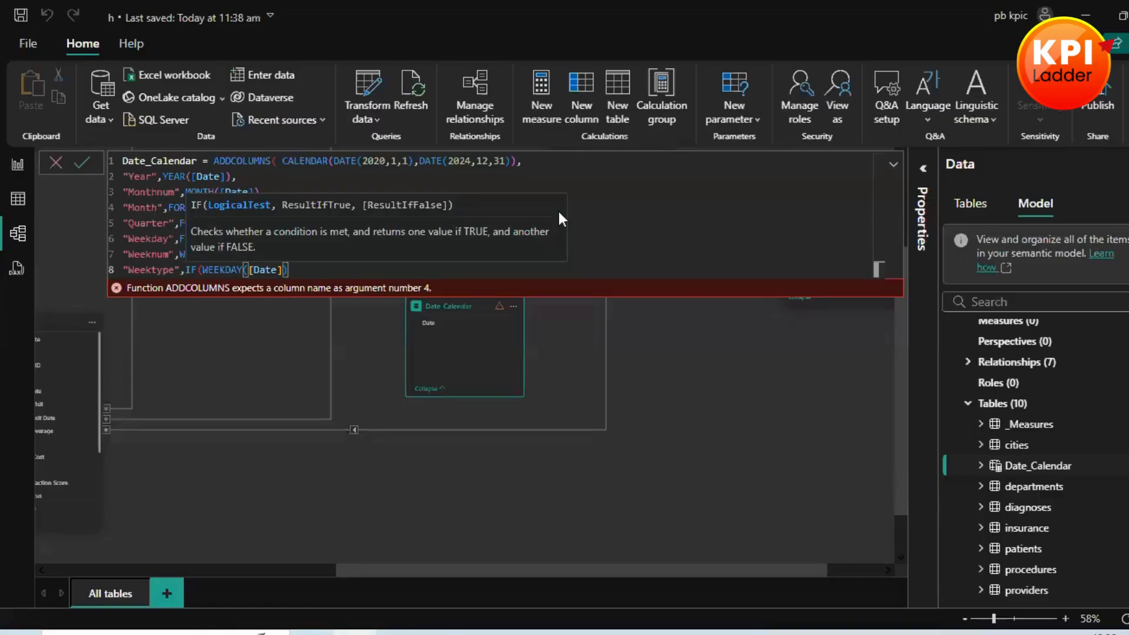
pyautogui.write('>')
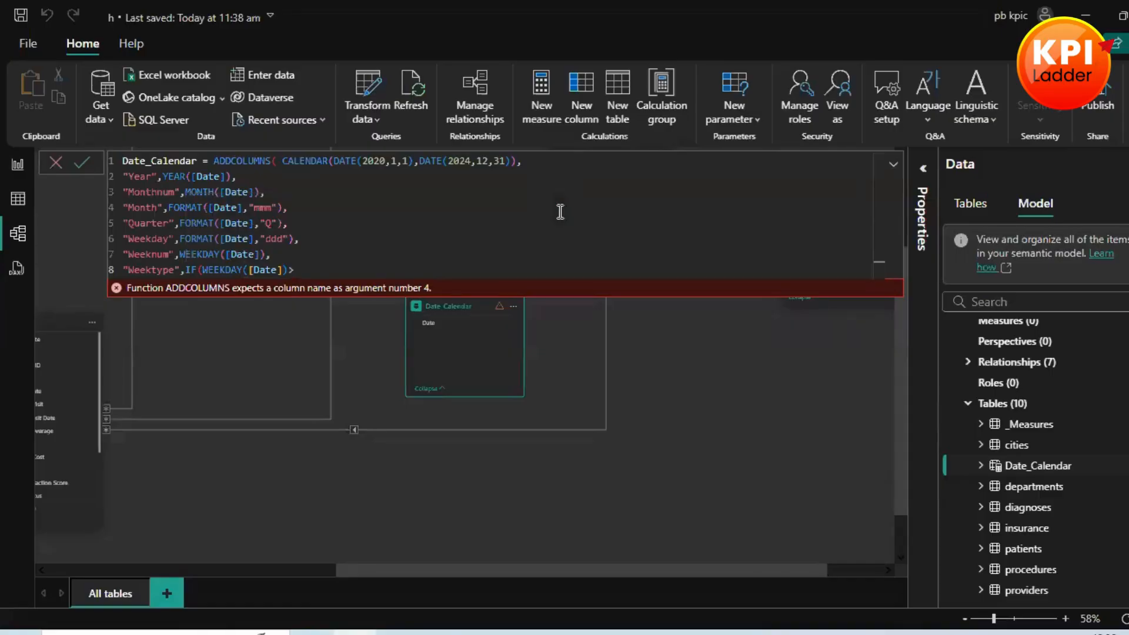
pyautogui.write('= 6, ""')
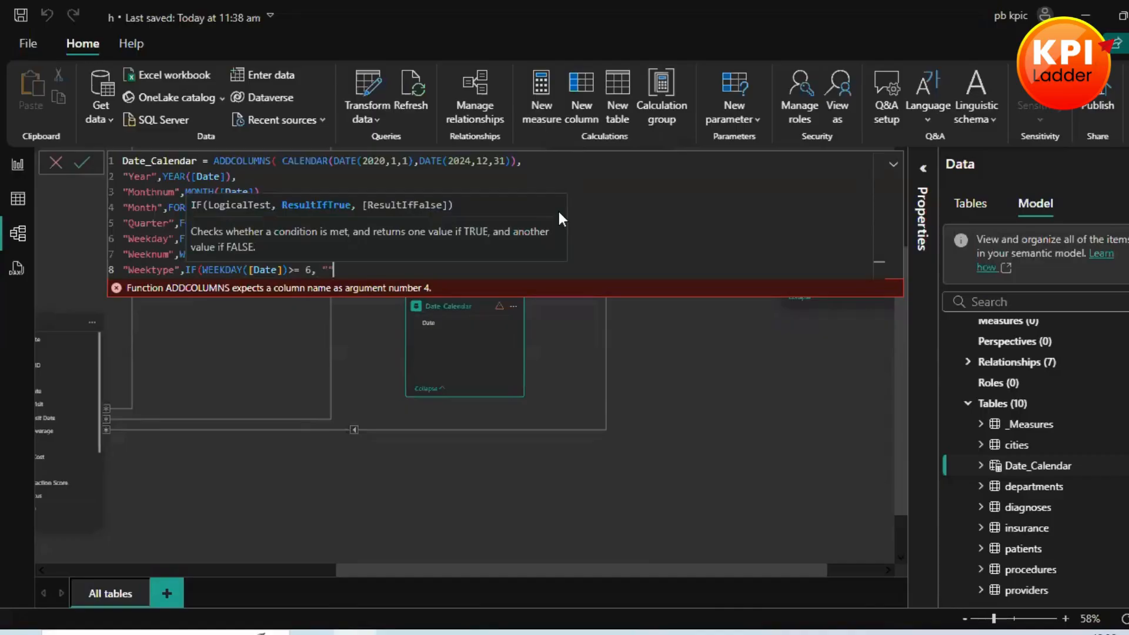
pyautogui.write('Weekend')
# Step: Return "Weekend" when the Weektype test is true and "Weekday" otherwise, closing both the IF and ADDCOLUMNS functions
pyautogui.write(',')
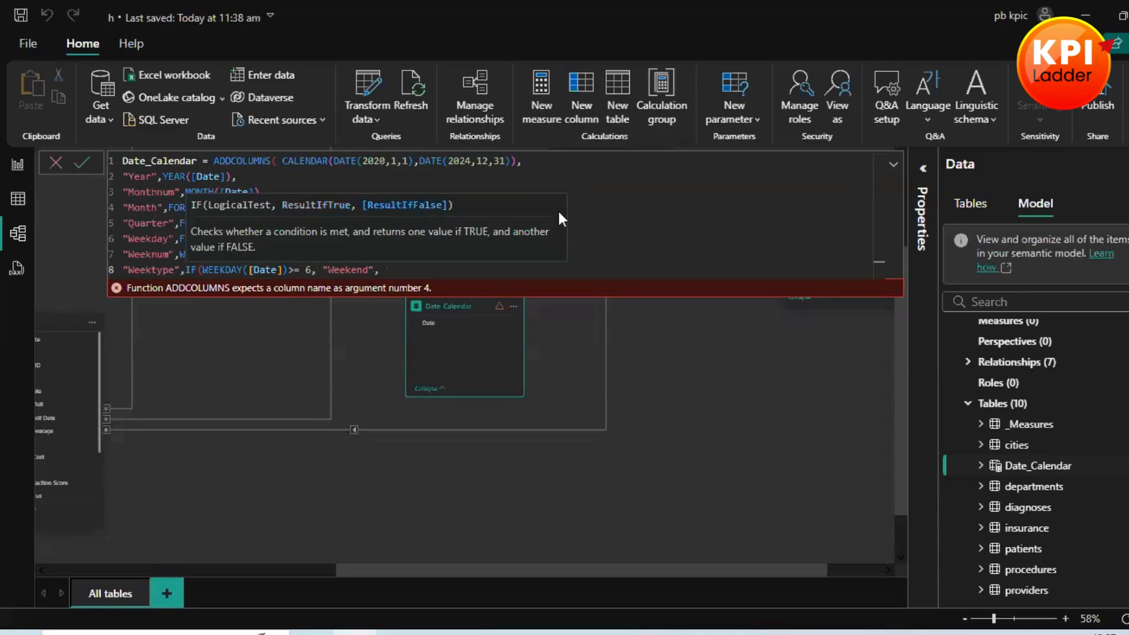
pyautogui.write('"Weekday"))')
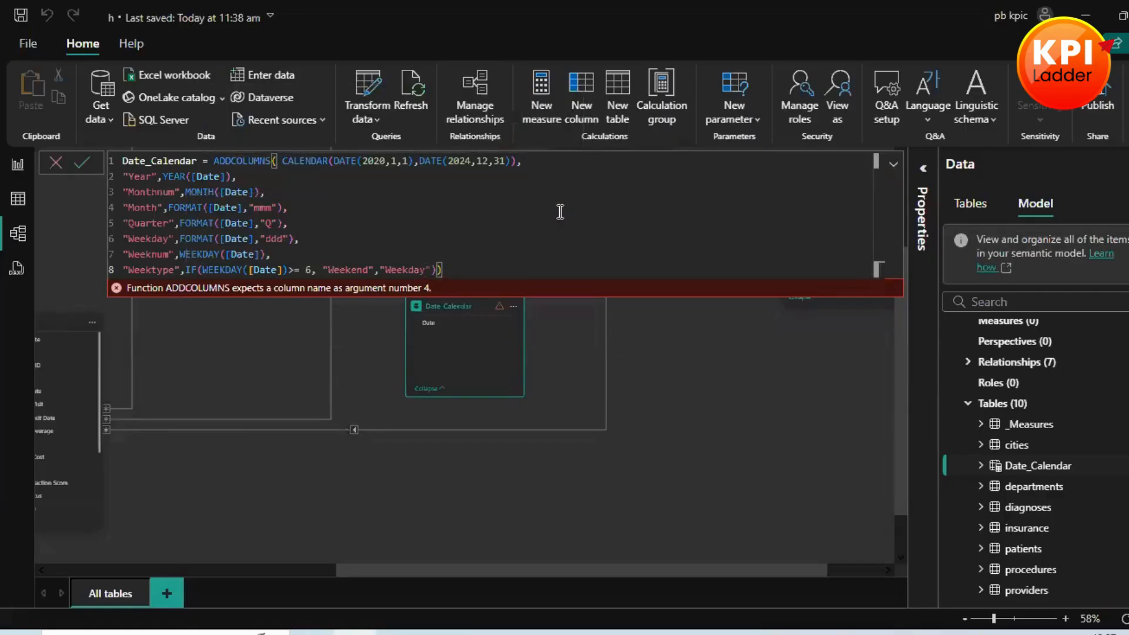
pyautogui.write(' ---')
# Step: Append the comment "--- MOnday to Friday as weekdays (1-5) and Sat & sundays are weekend." to the Weektype line and commit the formula
pyautogui.write('MOnday to Friday ')
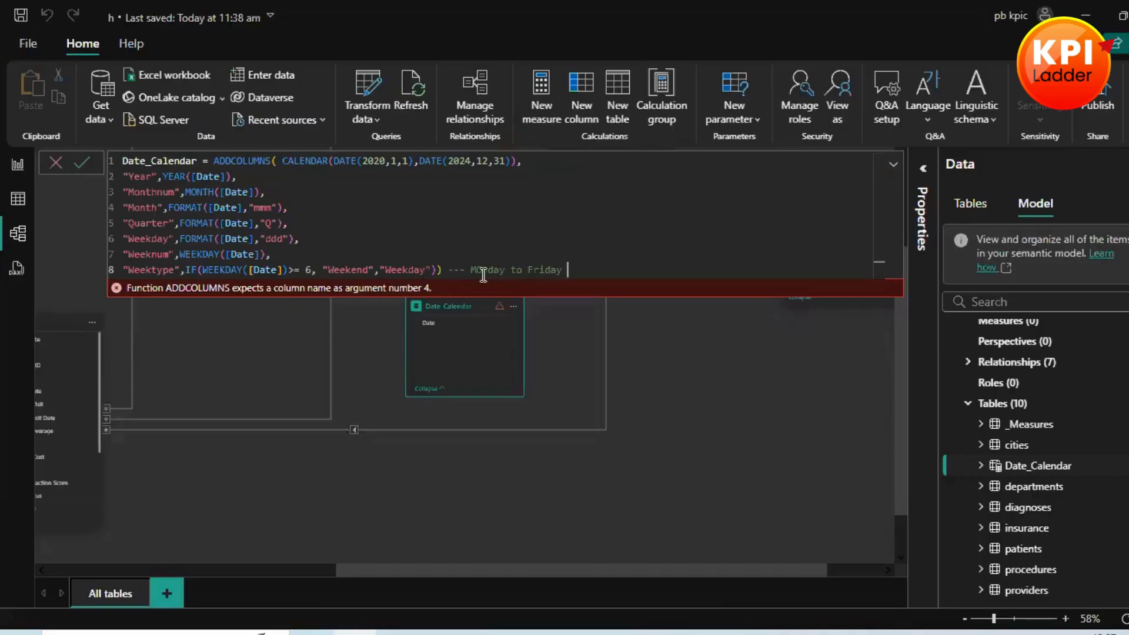
pyautogui.write('as weekdays')
pyautogui.write('(1-5) and Sat & s')
pyautogui.write('nday')
pyautogui.press('BackSpace')
pyautogui.press('BackSpace')
pyautogui.press('BackSpace')
pyautogui.press('BackSpace')
pyautogui.write('undays ')
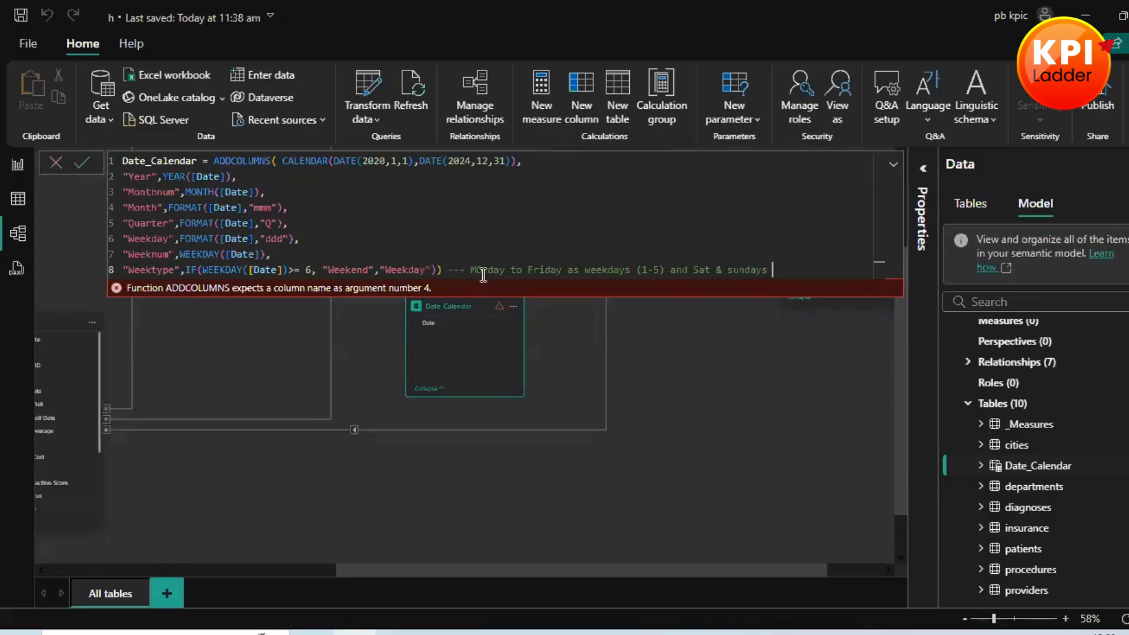
pyautogui.write('are weeker')
pyautogui.write('d.')
pyautogui.press('Return')
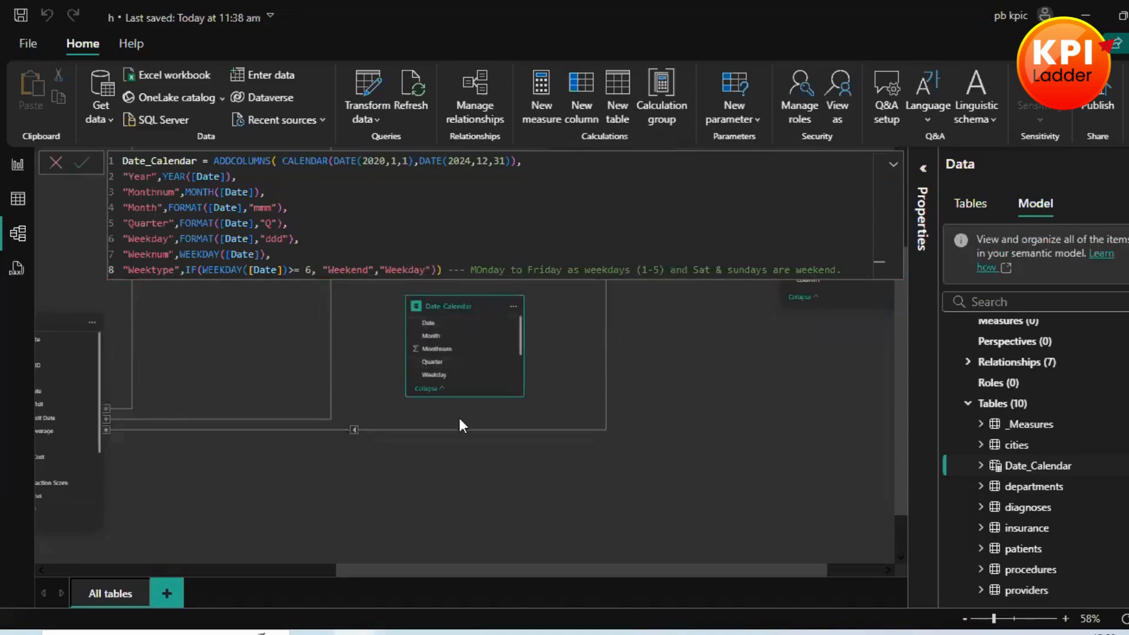
# Step: Inspect the Date_Calendar fields in the model diagram and its rows and columns in the table view
pyautogui.moveTo(994, 619); pyautogui.dragTo(1012, 618)
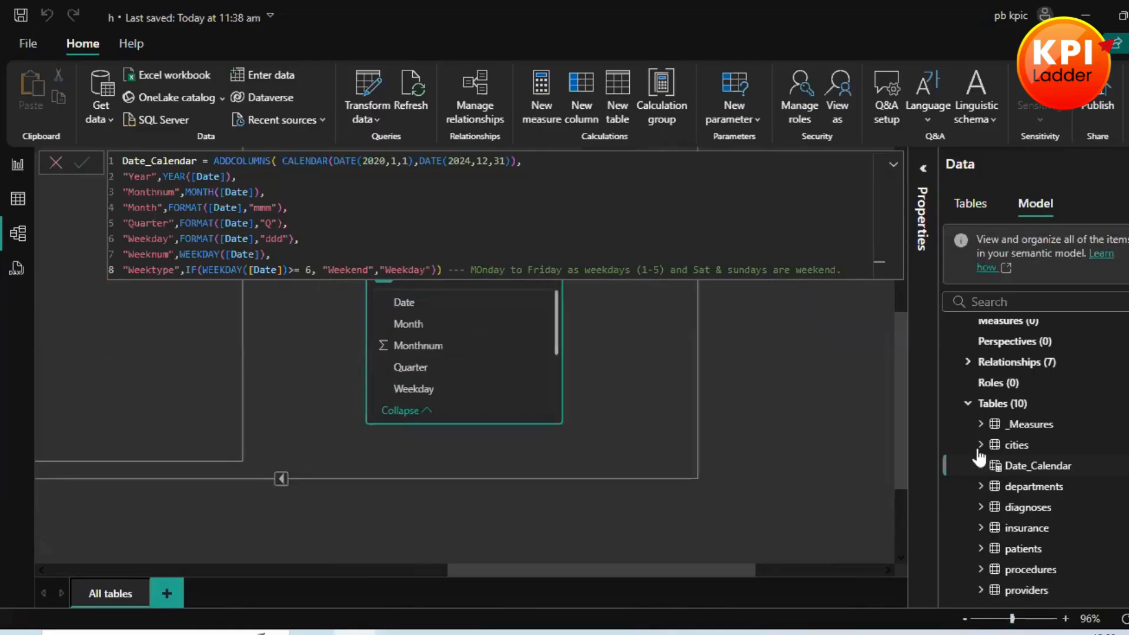
pyautogui.scroll(3, 876, 491)
pyautogui.scroll(-3, 853, 477)
pyautogui.scroll(3, 850, 474)
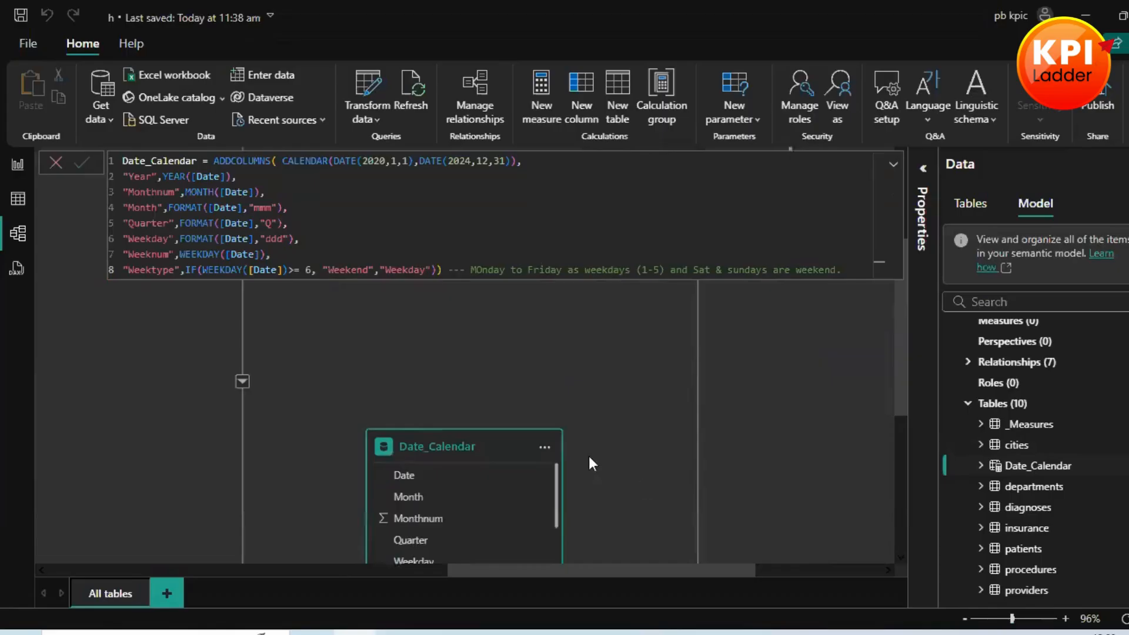
pyautogui.scroll(-2, 588, 456)
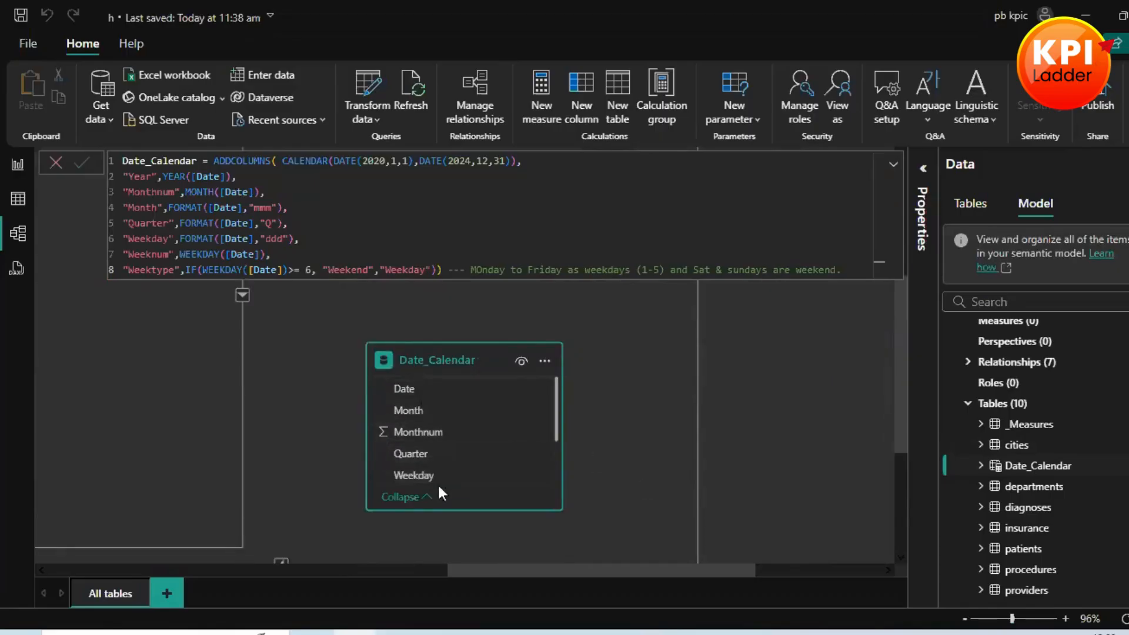
pyautogui.click(646, 445)
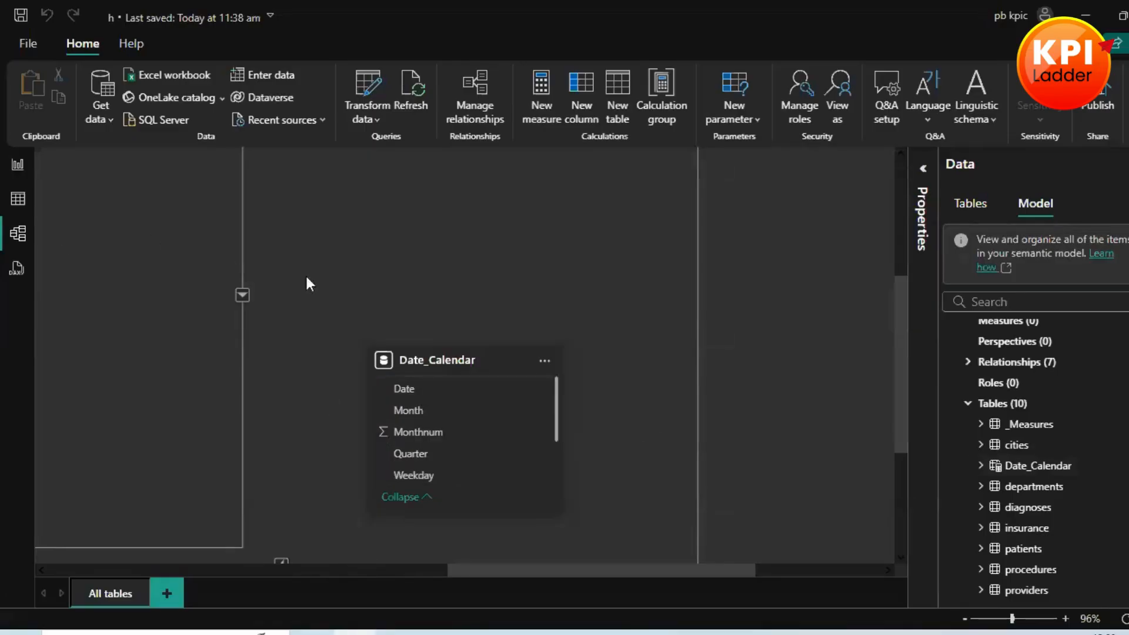
pyautogui.click(18, 200)
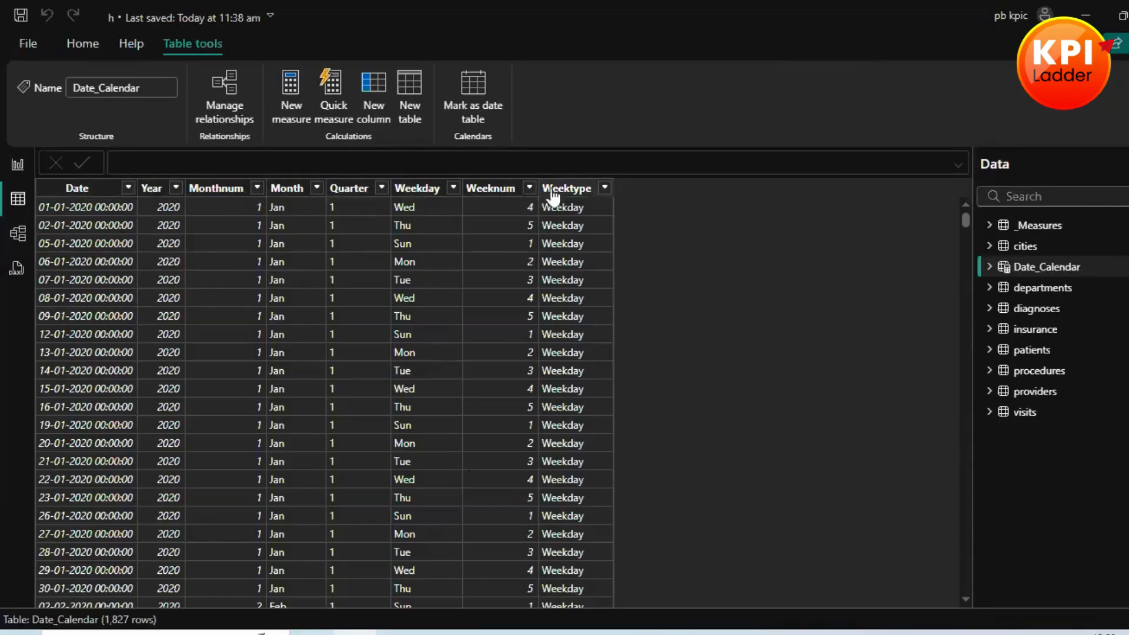
# Step: Return to the model diagram and move the Date_Calendar table slightly higher on the canvas
pyautogui.click(17, 166)
pyautogui.click(18, 233)
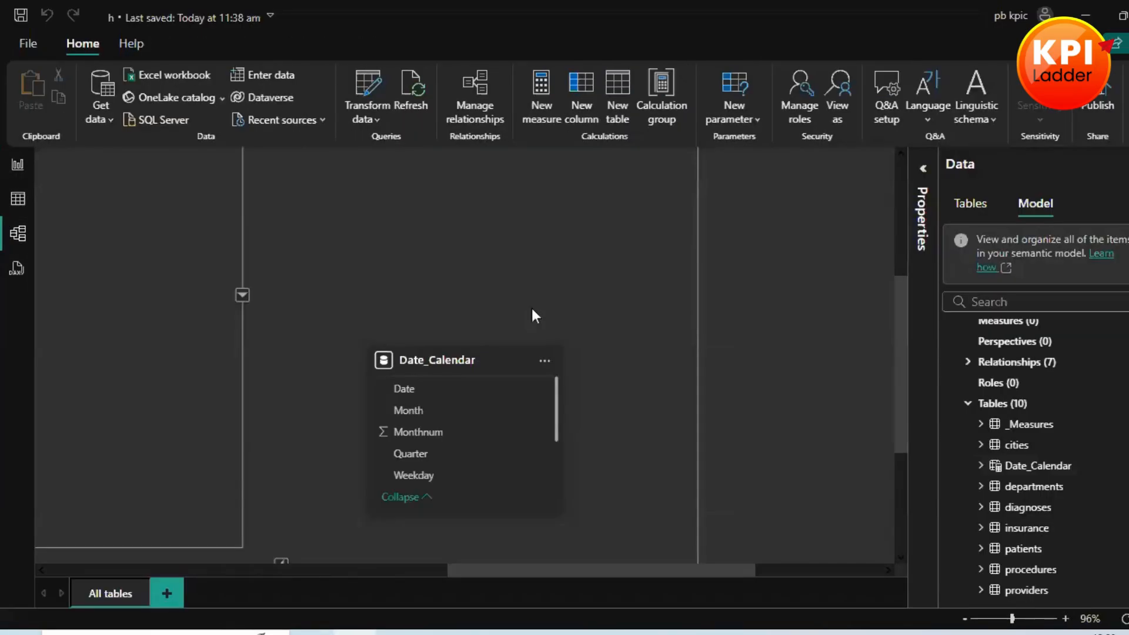
pyautogui.moveTo(471, 355); pyautogui.dragTo(500, 255)
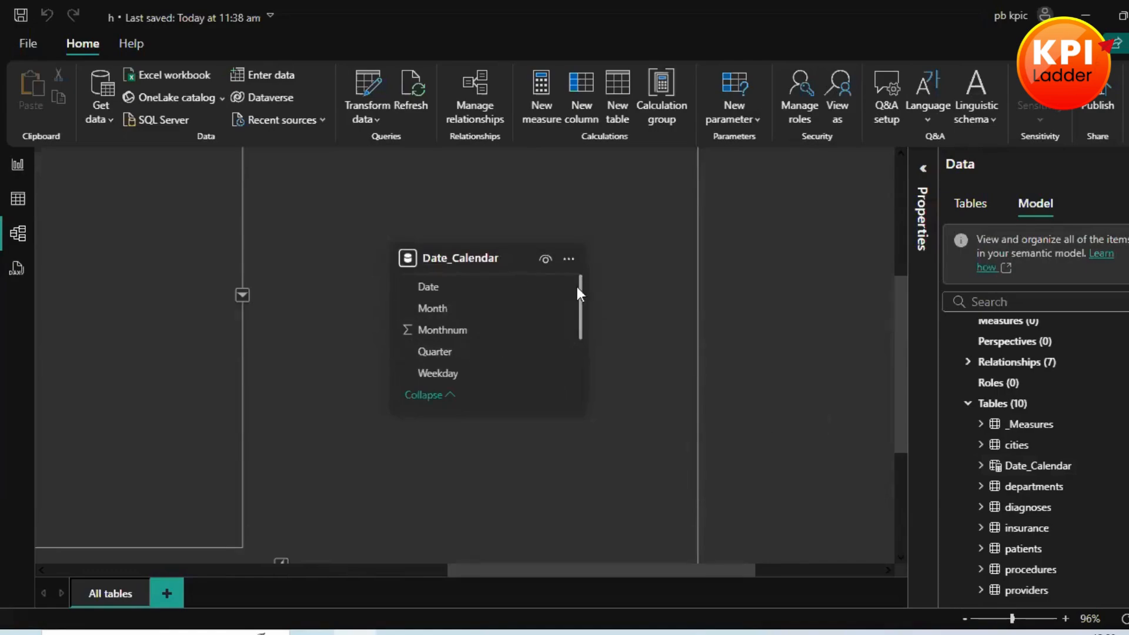
pyautogui.click(572, 248)
pyautogui.click(680, 337)
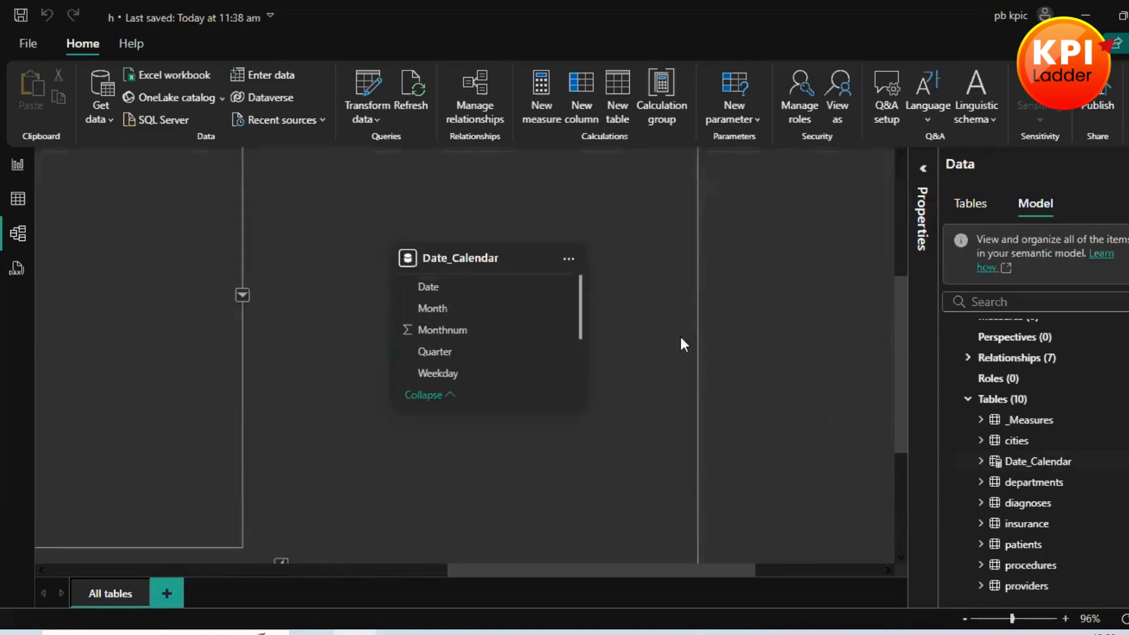
# Step: Mark Date_Calendar as a date table with Date as its date column, and save the setting
pyautogui.click(568, 258)
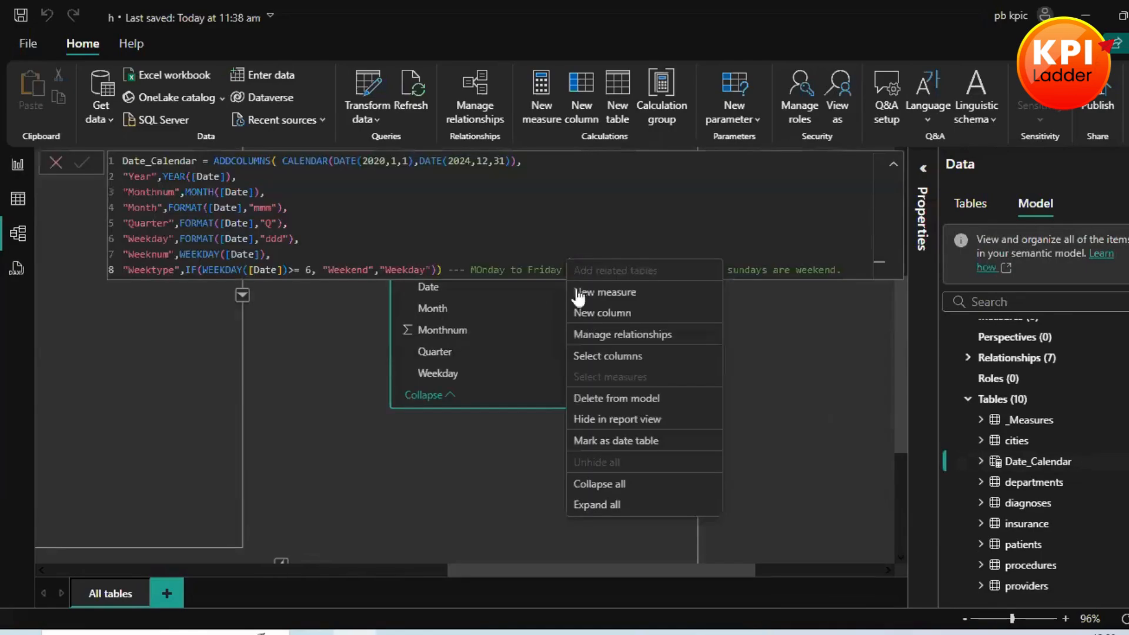
pyautogui.click(638, 441)
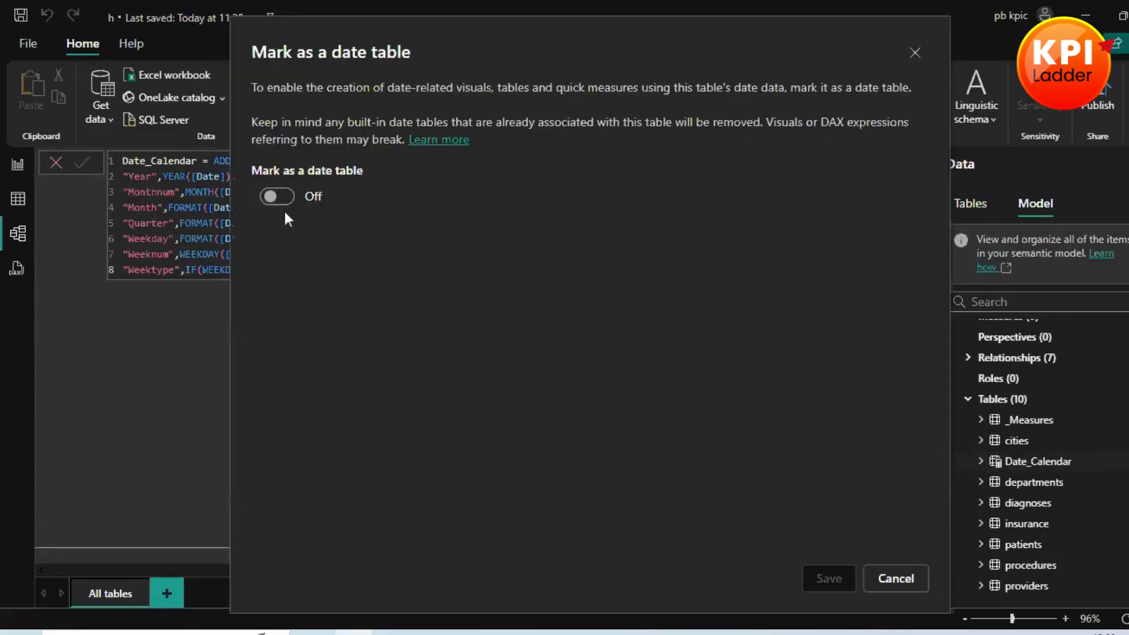
pyautogui.click(275, 194)
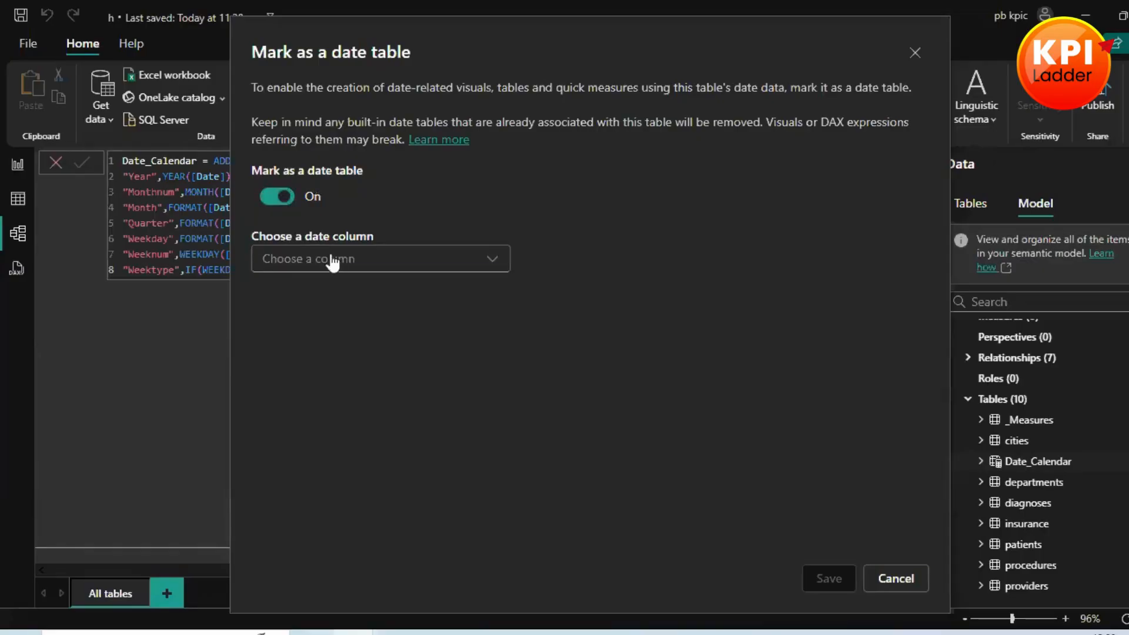
pyautogui.click(327, 259)
pyautogui.click(277, 288)
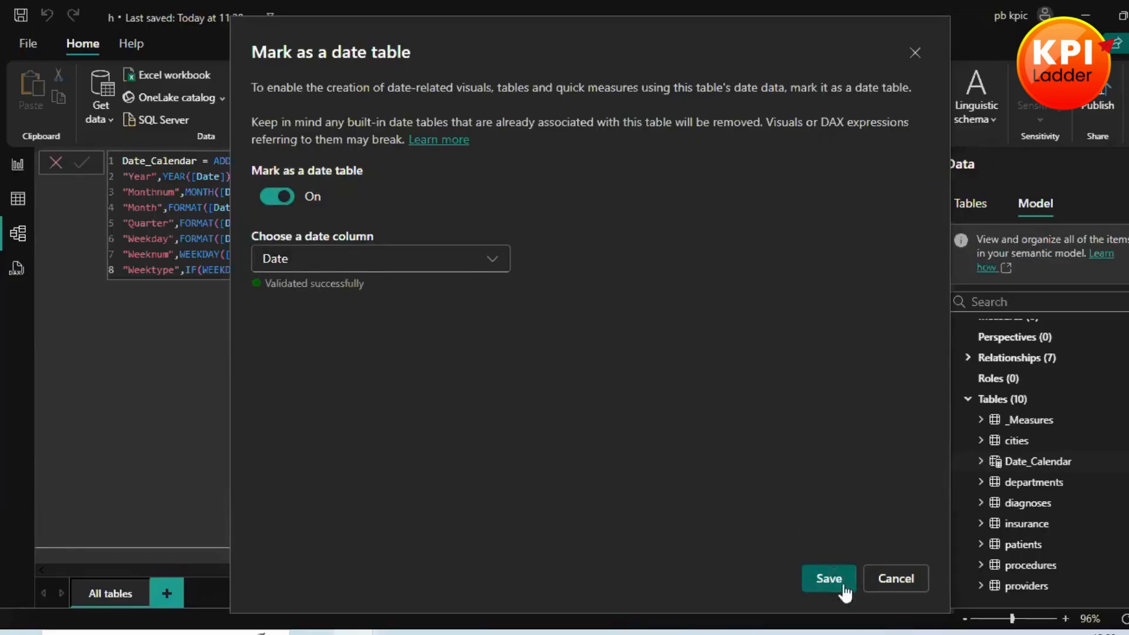
pyautogui.click(835, 582)
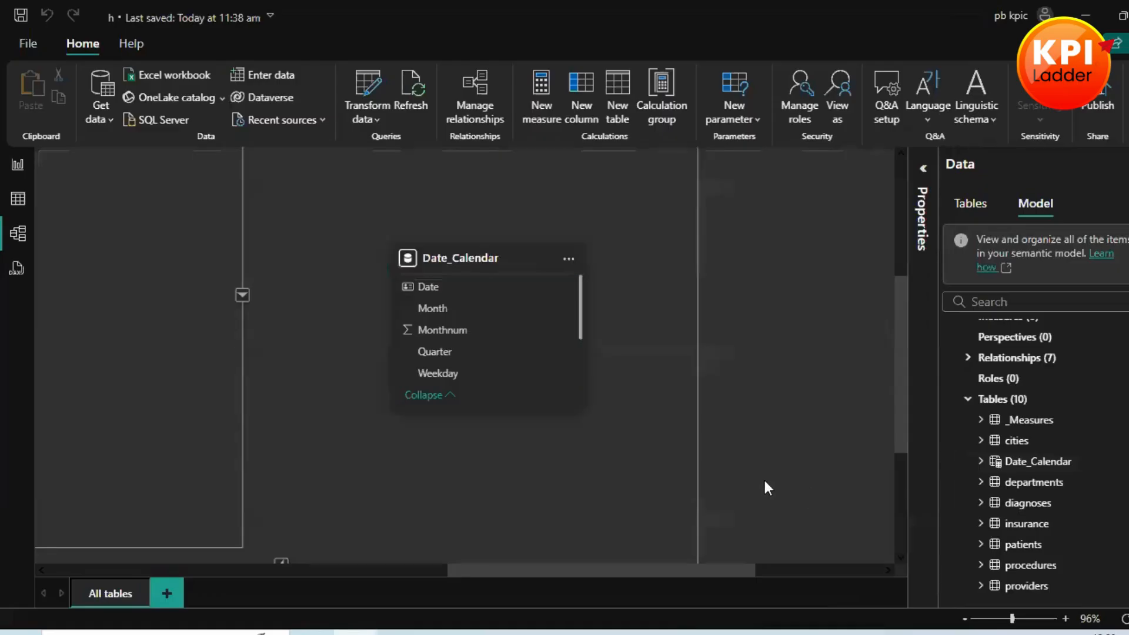
# Step: Check the Date_Calendar table's options for its date table marking
pyautogui.click(570, 260)
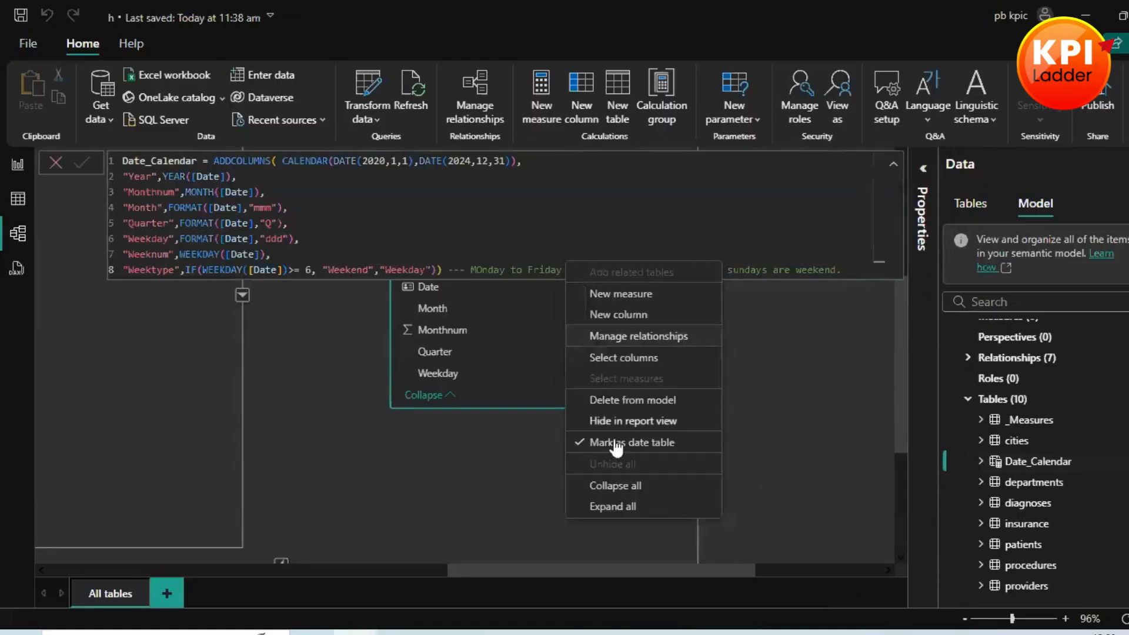
pyautogui.click(786, 446)
pyautogui.scroll(1, 688, 456)
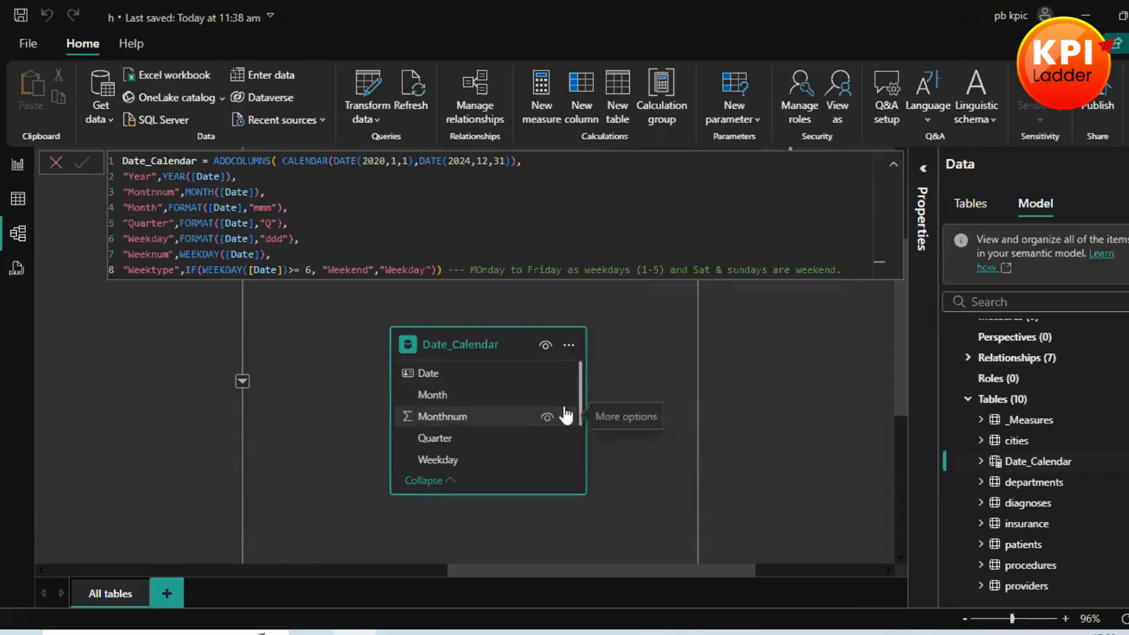
pyautogui.moveTo(432, 633)
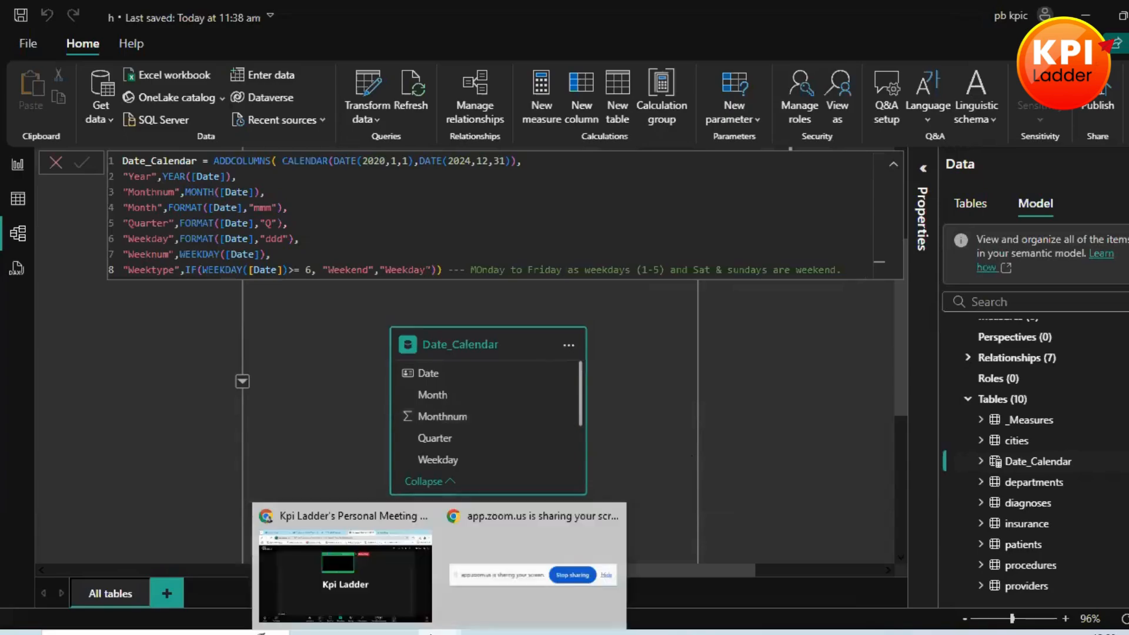
pyautogui.click(353, 554)
pyautogui.click(714, 164)
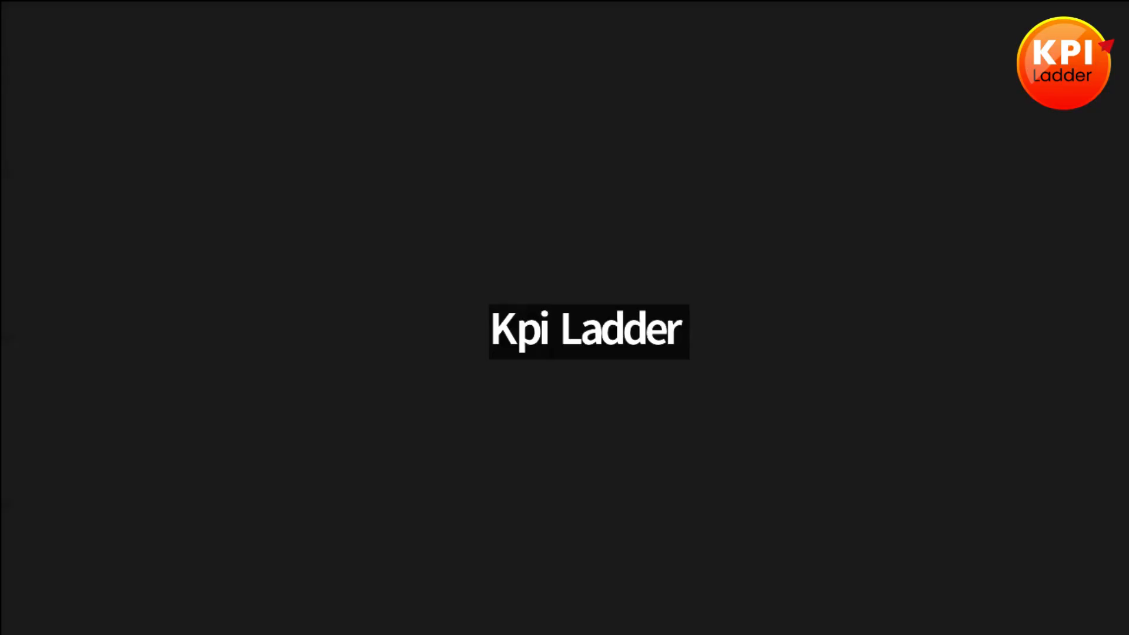